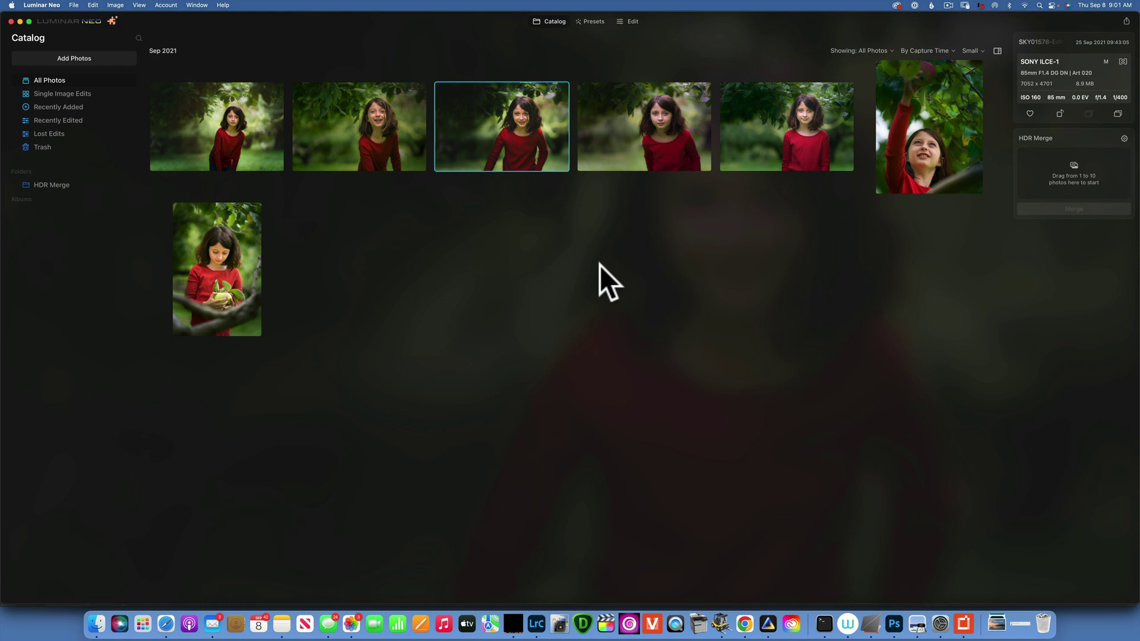
# Step: Browse every session photo enlarged, then come back to portrait SKY01578 under the leaves
pyautogui.doubleClick(216, 135)
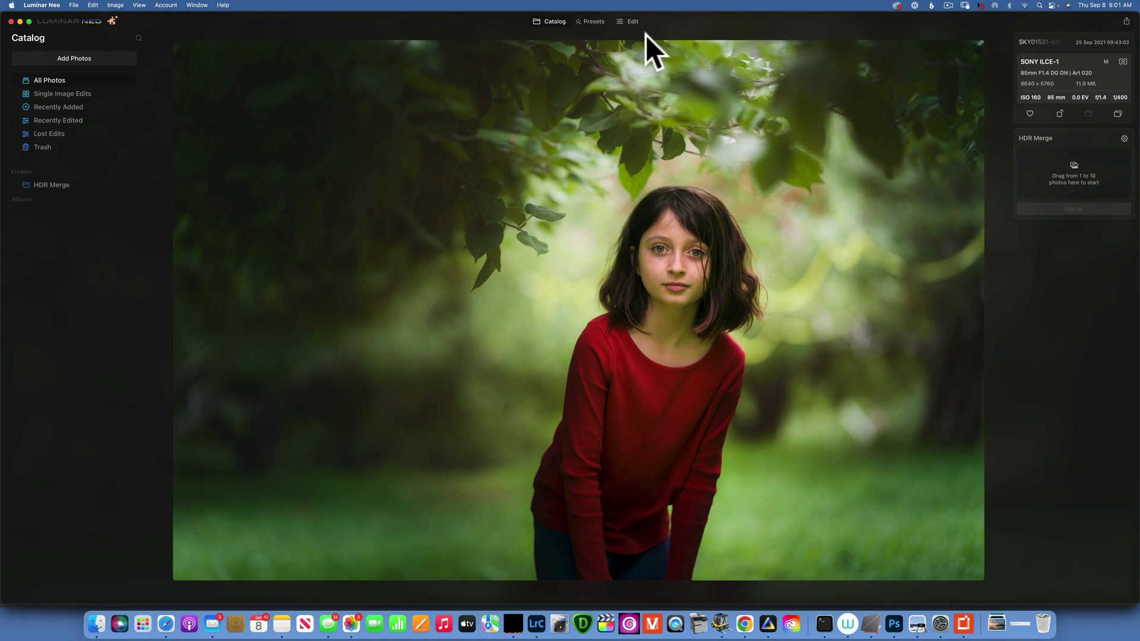
pyautogui.press('Right')
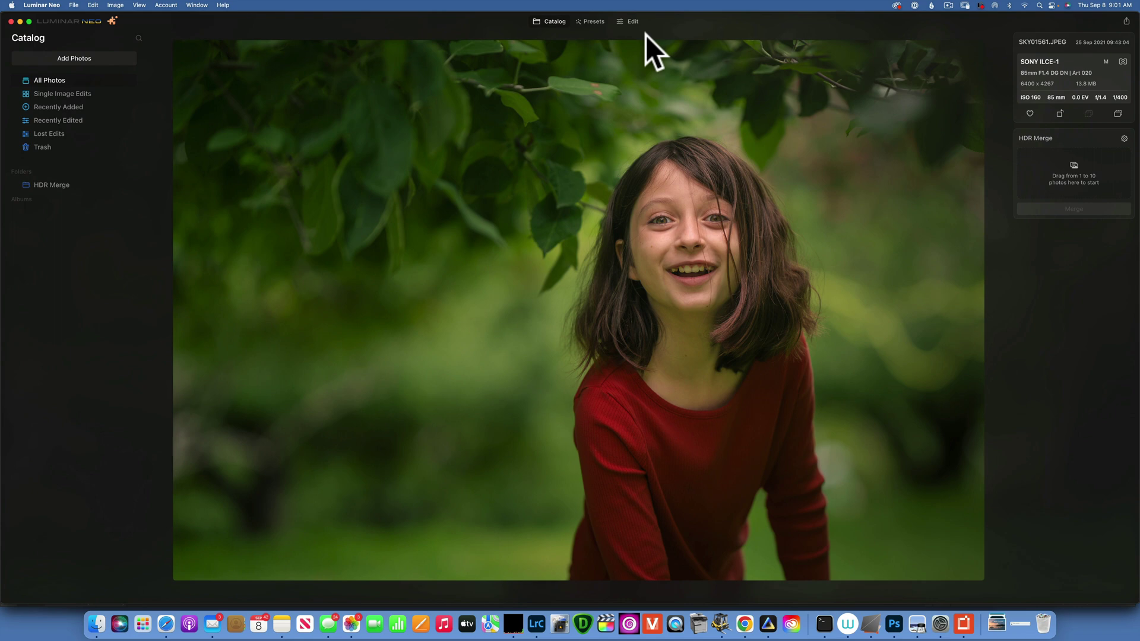
pyautogui.press('Right')
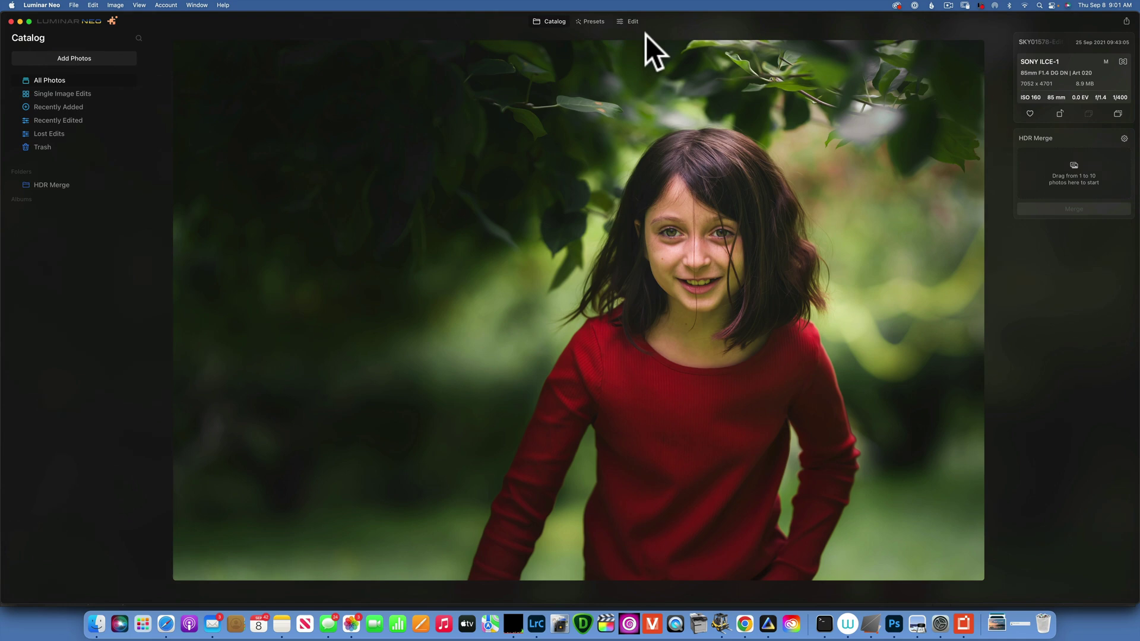
pyautogui.press('Right')
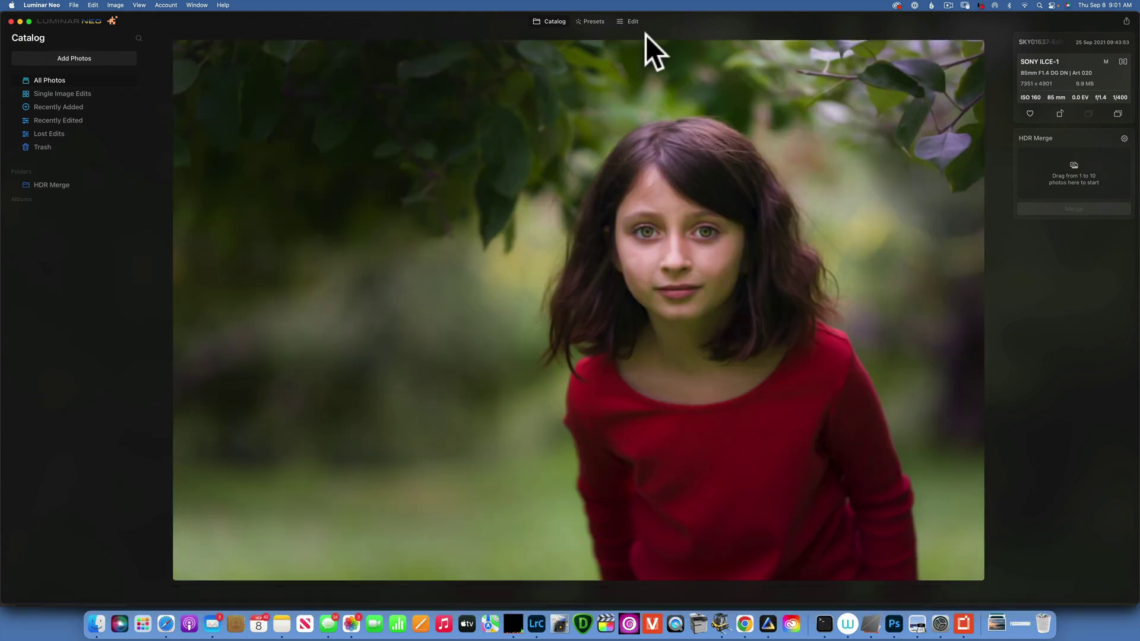
pyautogui.press('Right')
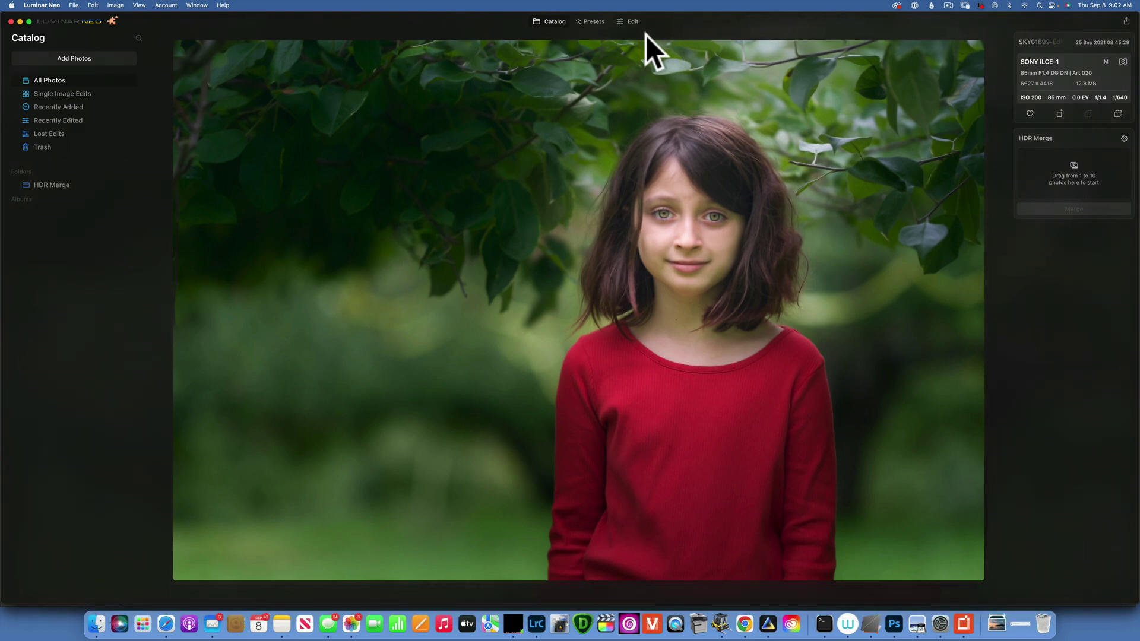
pyautogui.press('Right')
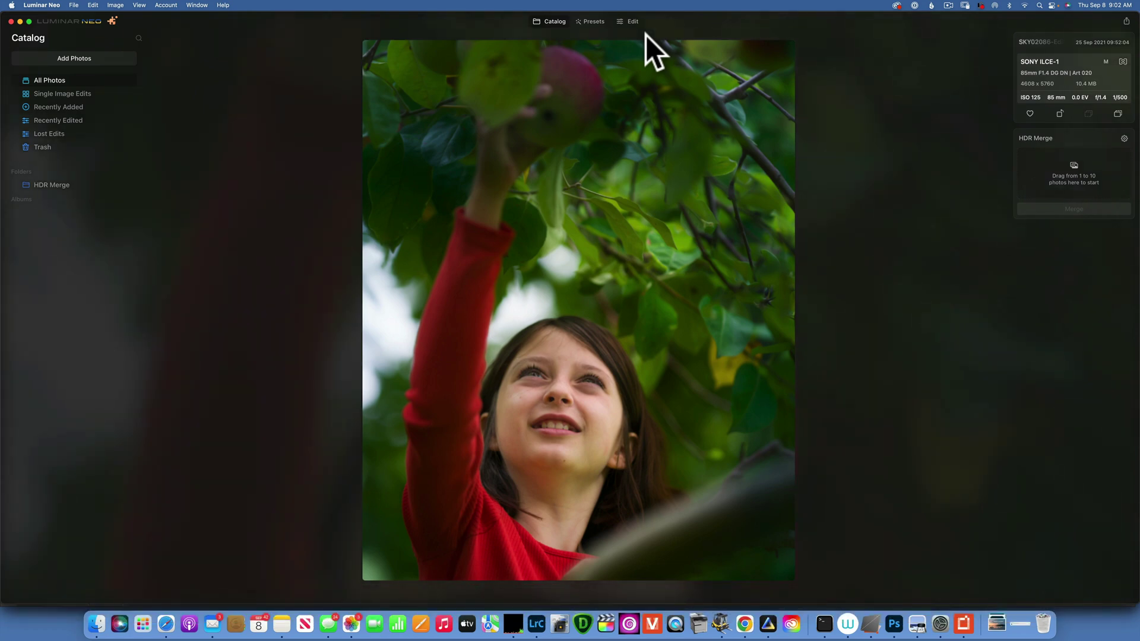
pyautogui.press('Right')
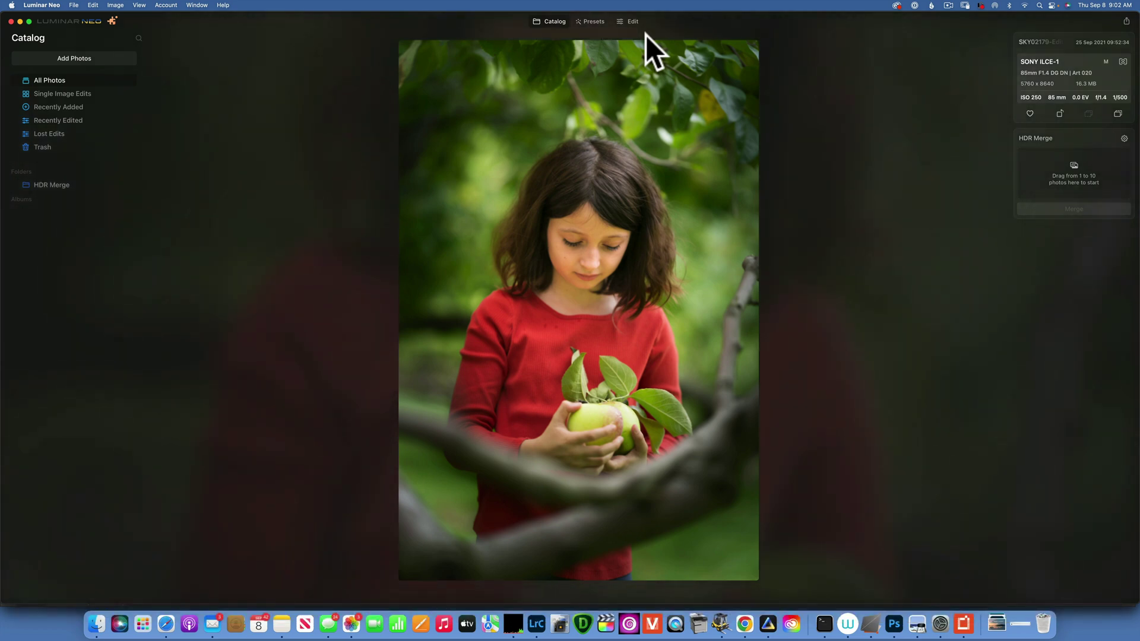
pyautogui.press('Right')
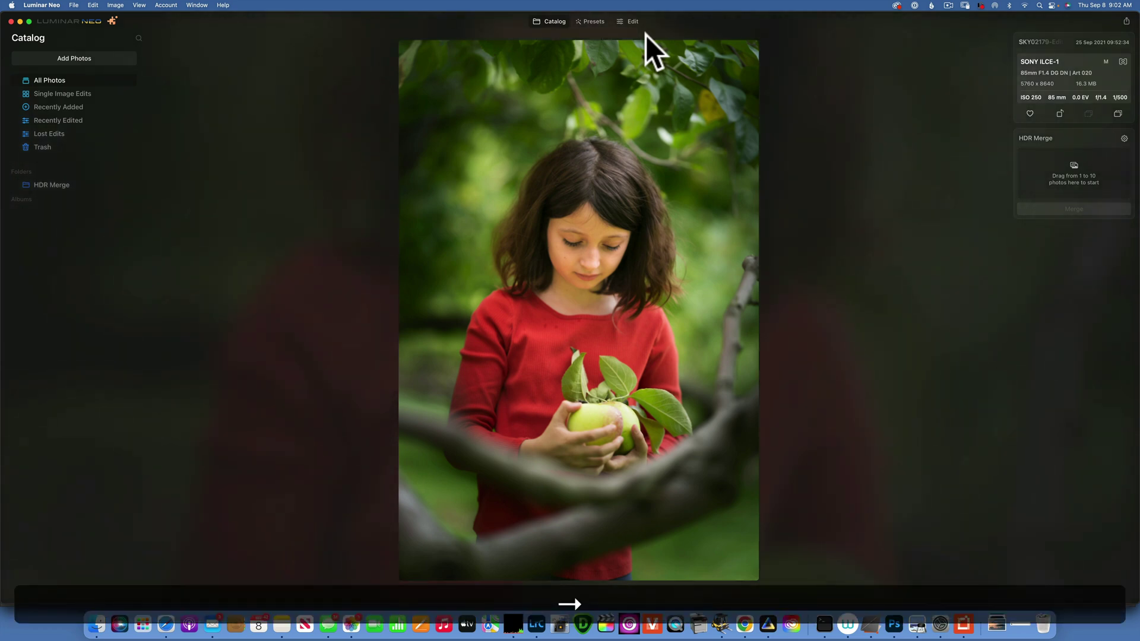
pyautogui.press('Left')
pyautogui.press('Left')
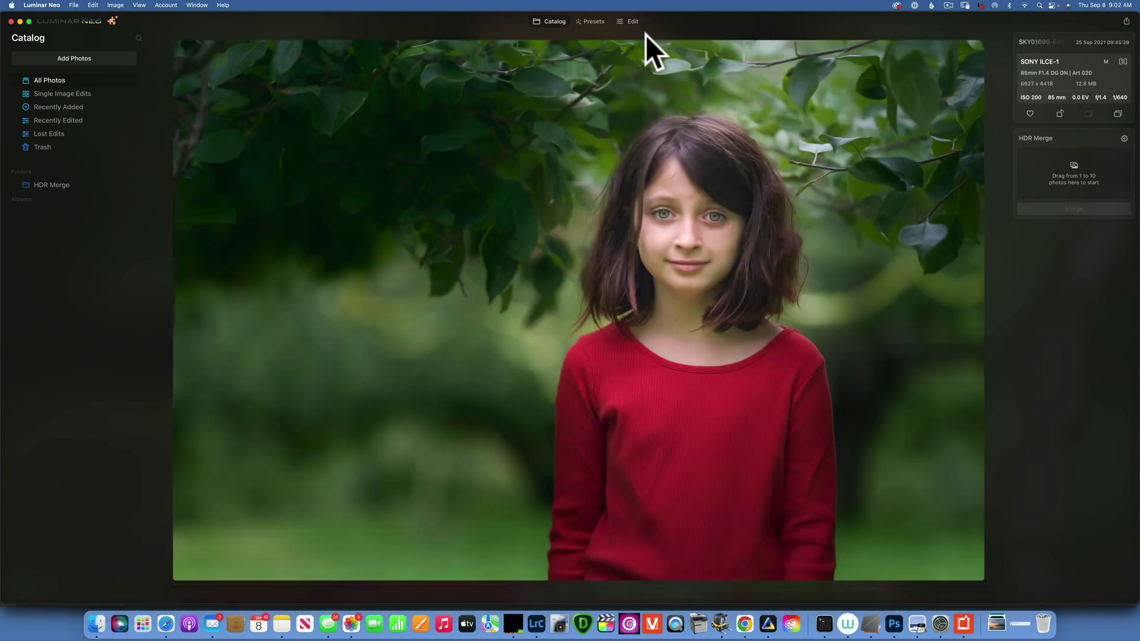
pyautogui.press('Left')
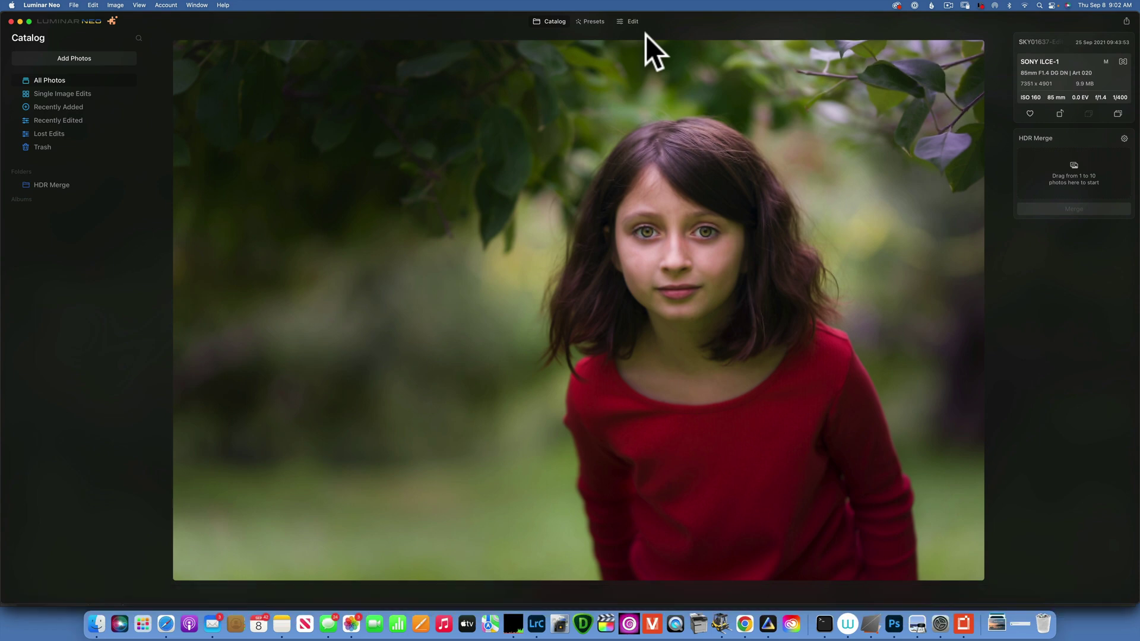
pyautogui.press('Left')
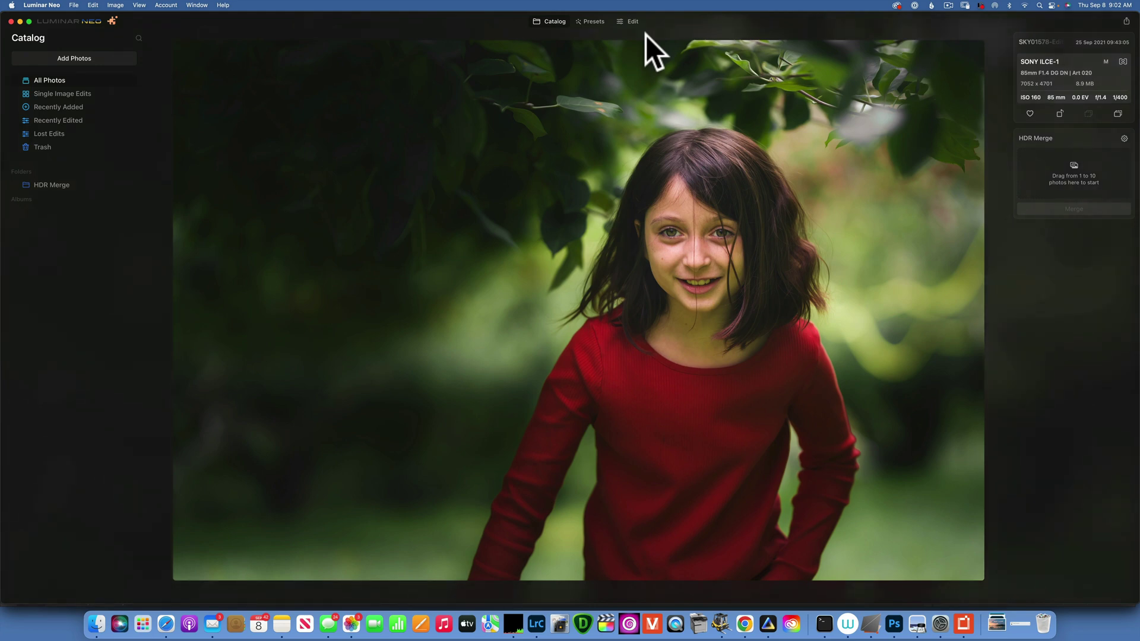
# Step: Load the third thumbnail, the smiling leaf-framed portrait, into the Edit workspace
pyautogui.click(632, 22)
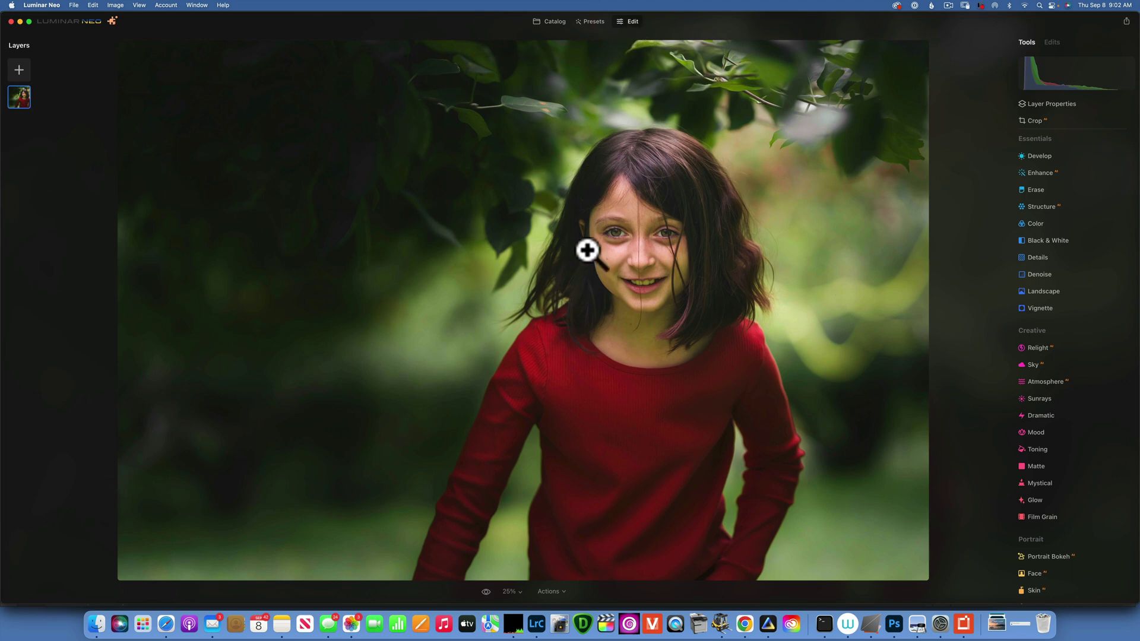
pyautogui.click(554, 22)
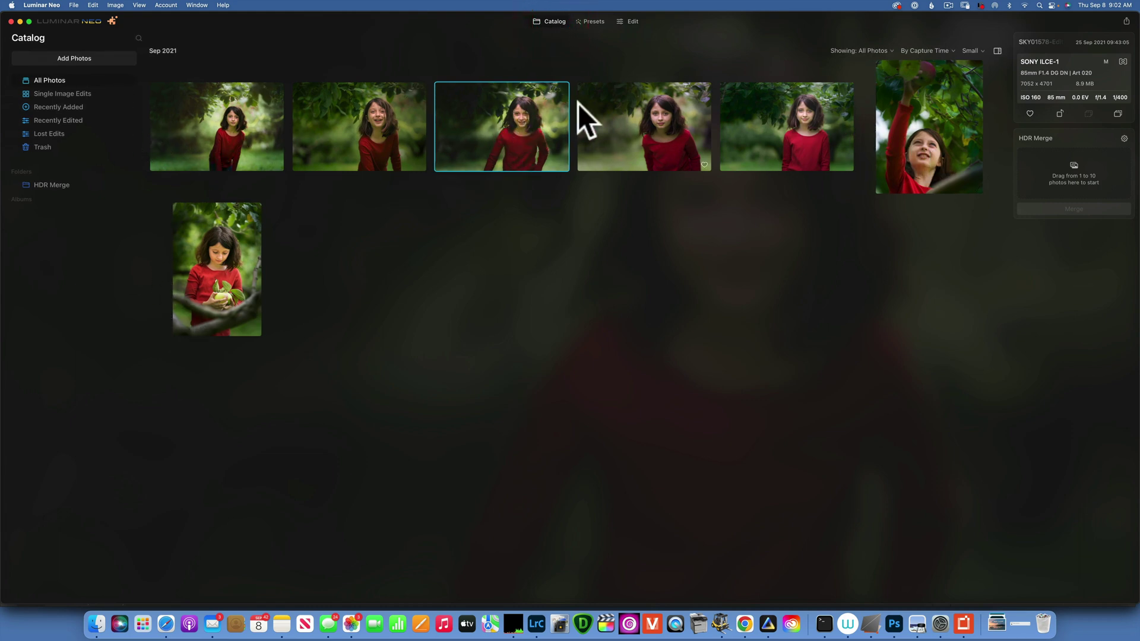
pyautogui.doubleClick(522, 114)
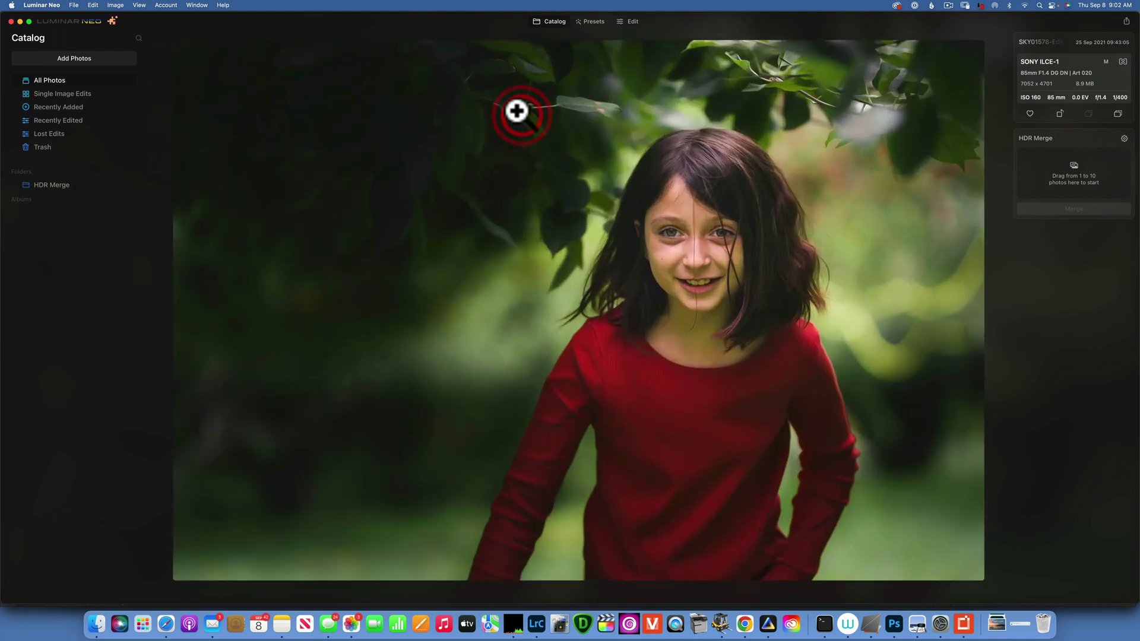
pyautogui.click(633, 21)
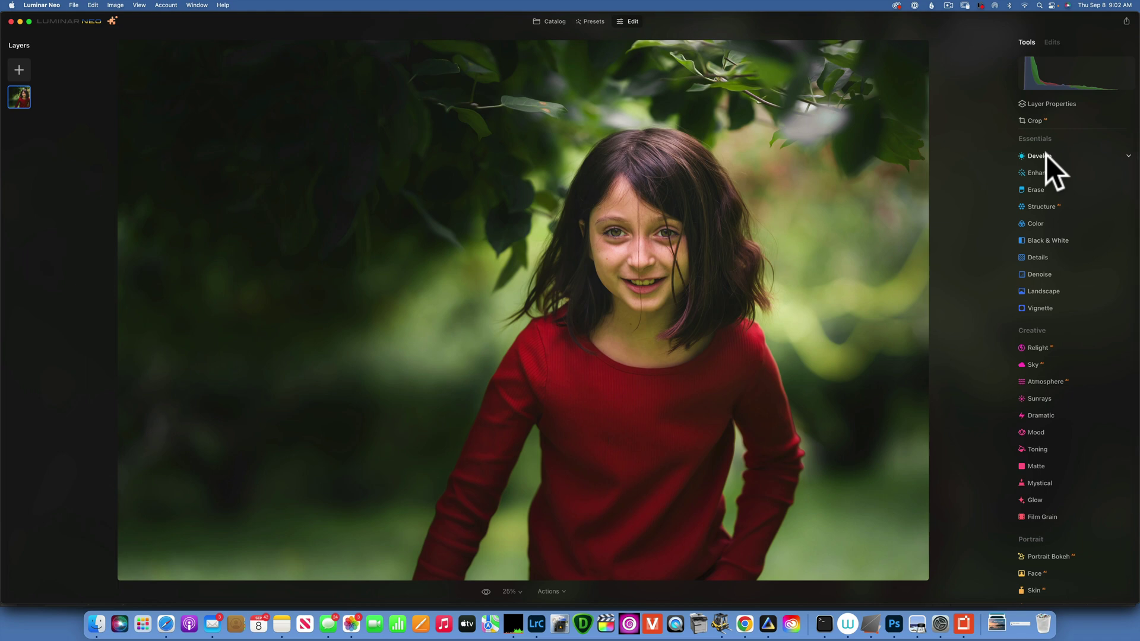
# Step: Convert the portrait to black and white with Red luminance 33 and Yellow 47
pyautogui.click(1054, 241)
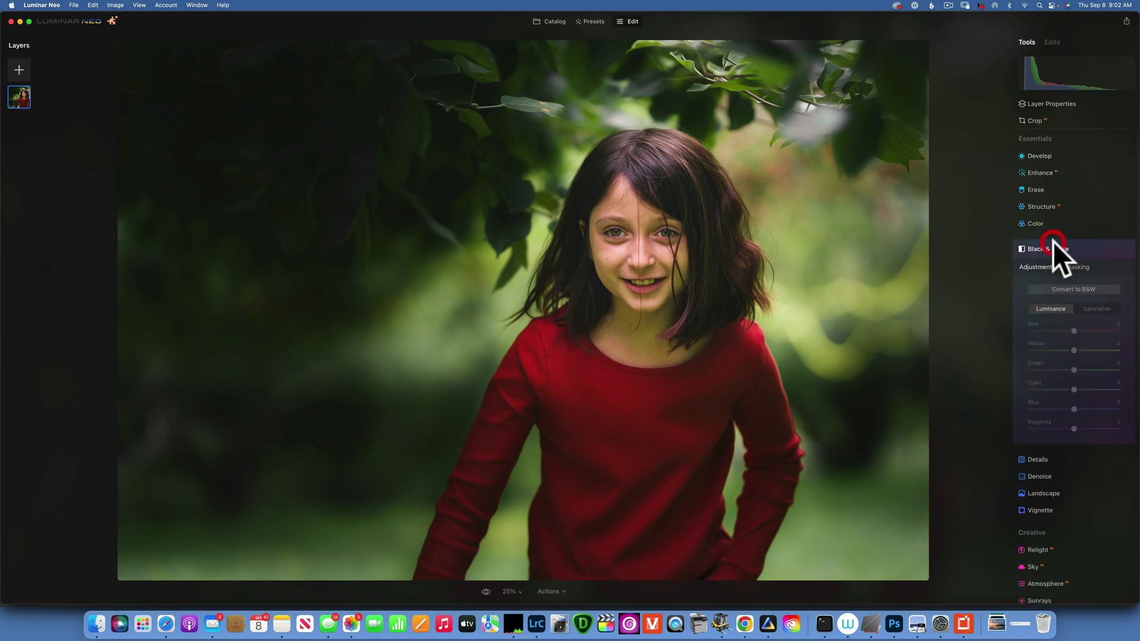
pyautogui.click(1073, 289)
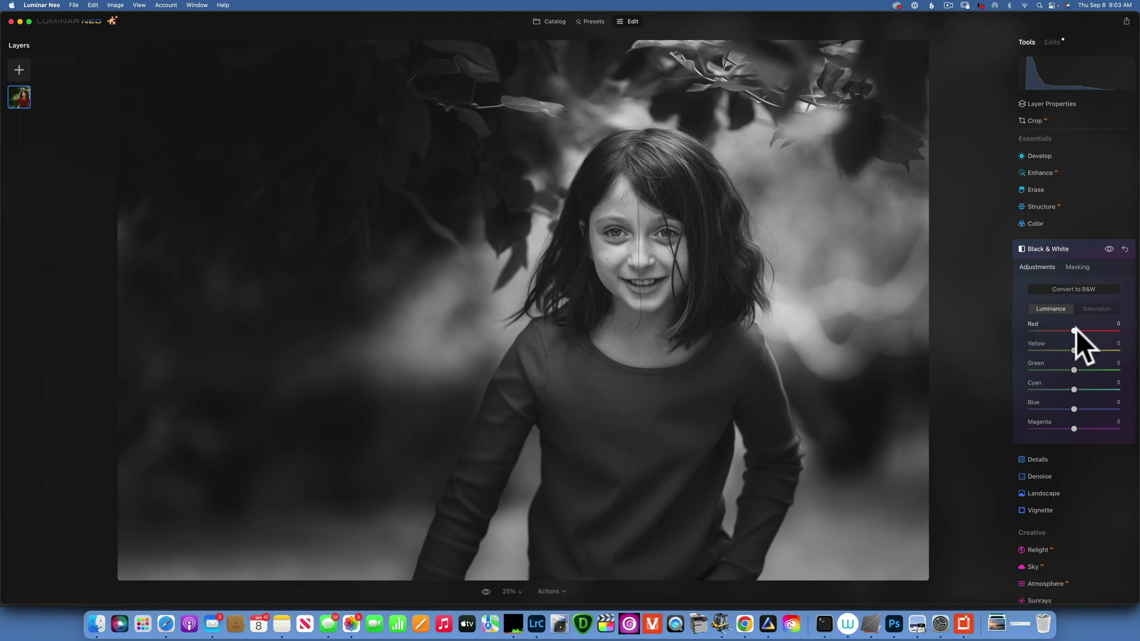
pyautogui.moveTo(1078, 329); pyautogui.dragTo(1093, 349)
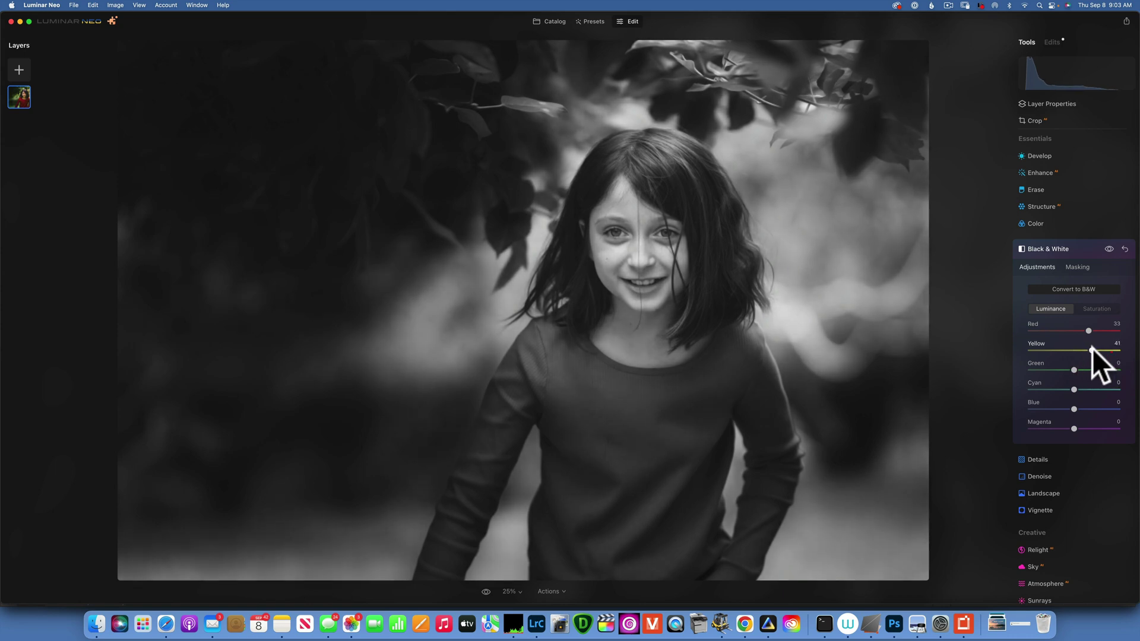
pyautogui.press('j')
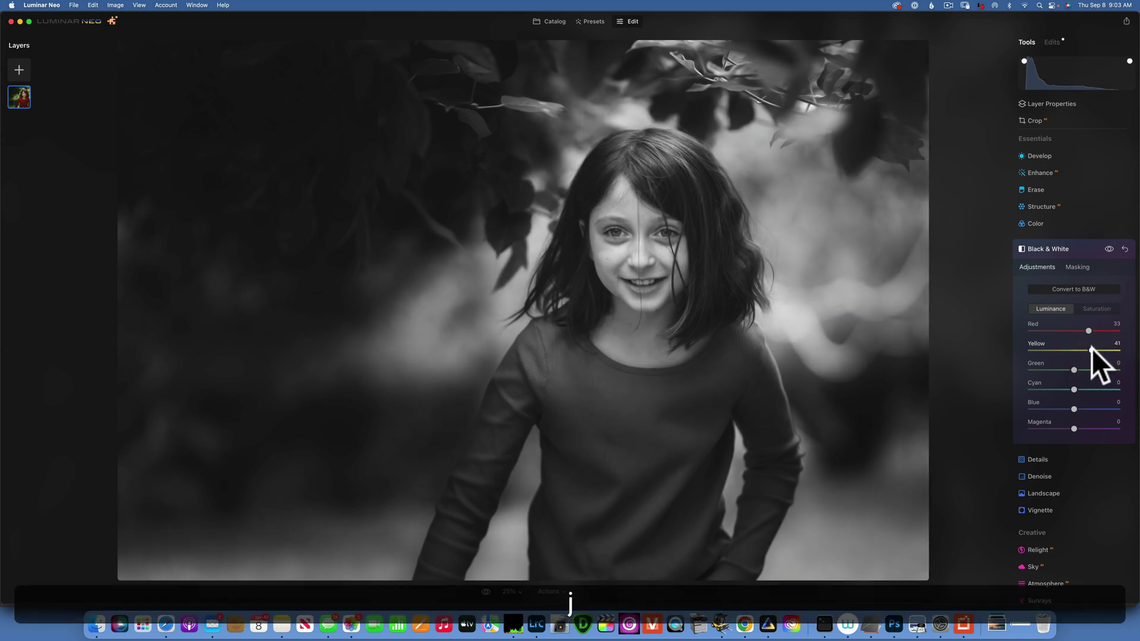
pyautogui.moveTo(1092, 350)
pyautogui.mouseDown()
pyautogui.moveTo(1137, 351)
pyautogui.moveTo(1063, 350)
pyautogui.moveTo(1113, 352)
pyautogui.moveTo(1095, 352)
pyautogui.mouseUp()
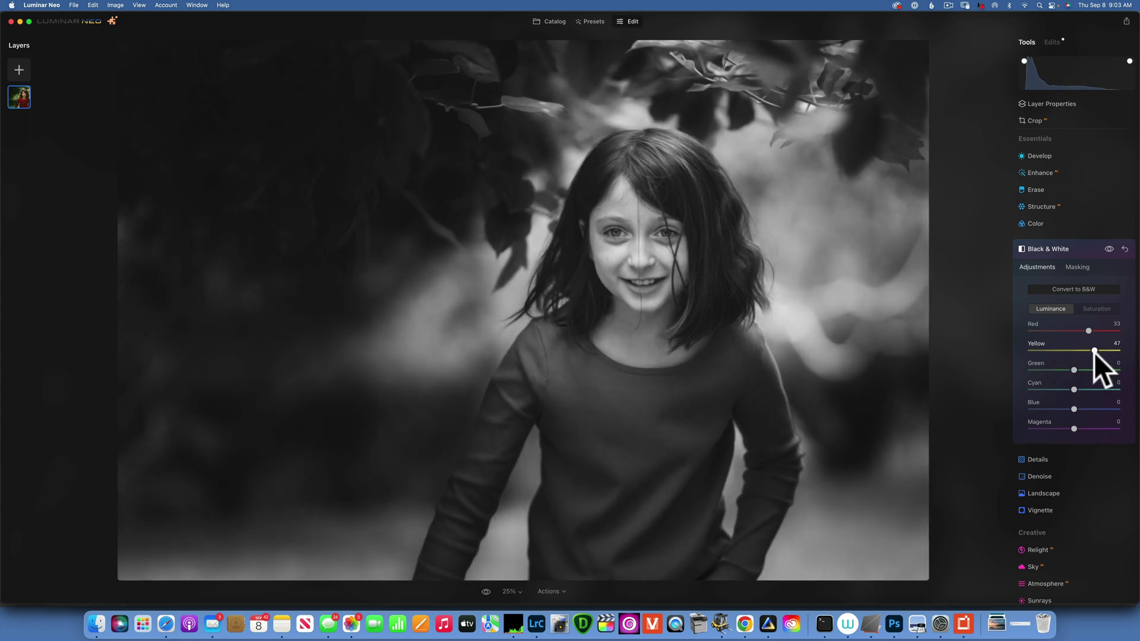
pyautogui.click(1094, 352)
# Step: Set Green luminance 36, Cyan 16, Blue 18 and Magenta 18
pyautogui.press('j')
pyautogui.moveTo(1074, 368)
pyautogui.mouseDown()
pyautogui.moveTo(989, 371)
pyautogui.moveTo(1116, 383)
pyautogui.moveTo(1135, 407)
pyautogui.moveTo(1139, 396)
pyautogui.moveTo(1081, 391)
pyautogui.moveTo(1075, 412)
pyautogui.moveTo(1138, 433)
pyautogui.moveTo(1074, 429)
pyautogui.moveTo(1139, 434)
pyautogui.mouseUp()
pyautogui.click(1082, 408)
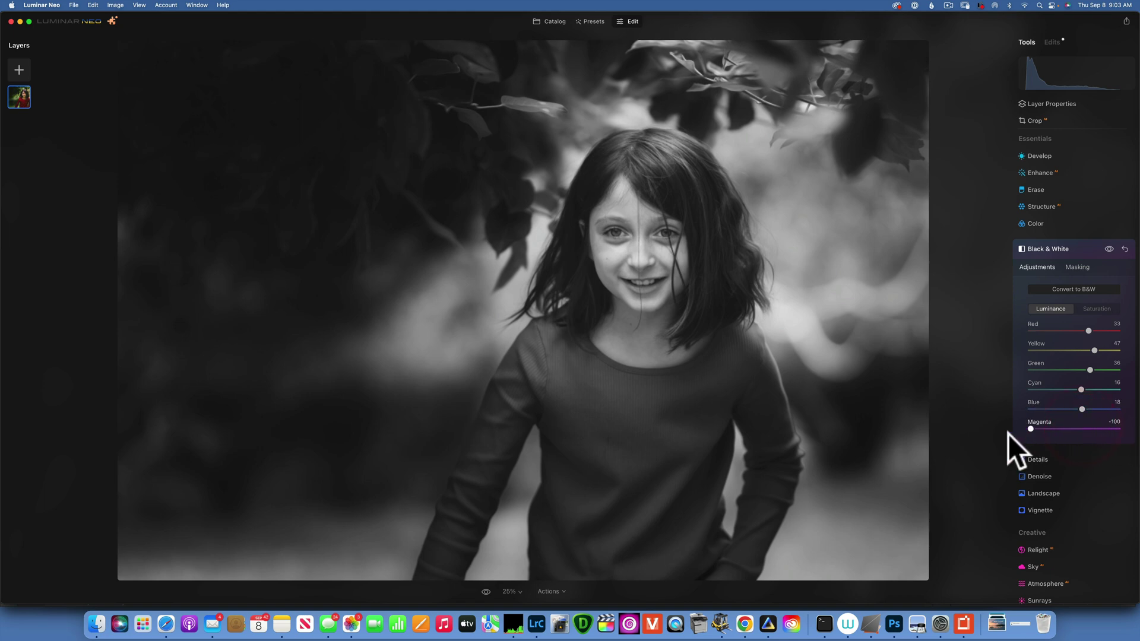
pyautogui.click(1081, 445)
pyautogui.click(1059, 248)
# Step: In Develop, set Smart Contrast to 23 and Whites to 9 with clipping indicators on
pyautogui.click(1045, 153)
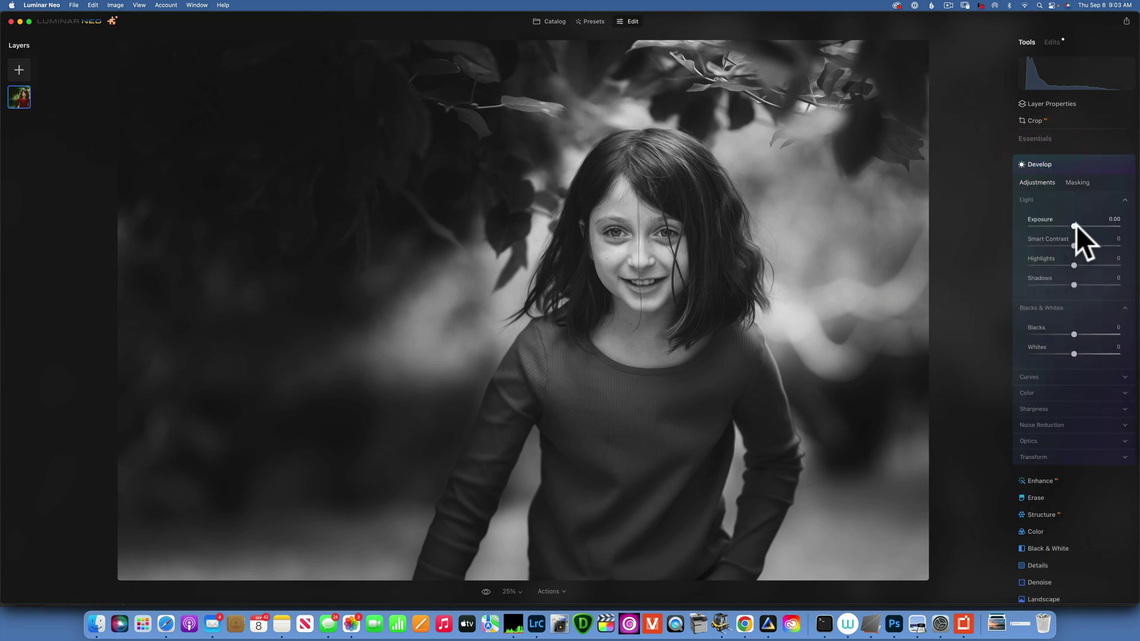
pyautogui.moveTo(1075, 242)
pyautogui.mouseDown()
pyautogui.moveTo(1100, 248)
pyautogui.moveTo(1084, 244)
pyautogui.mouseUp()
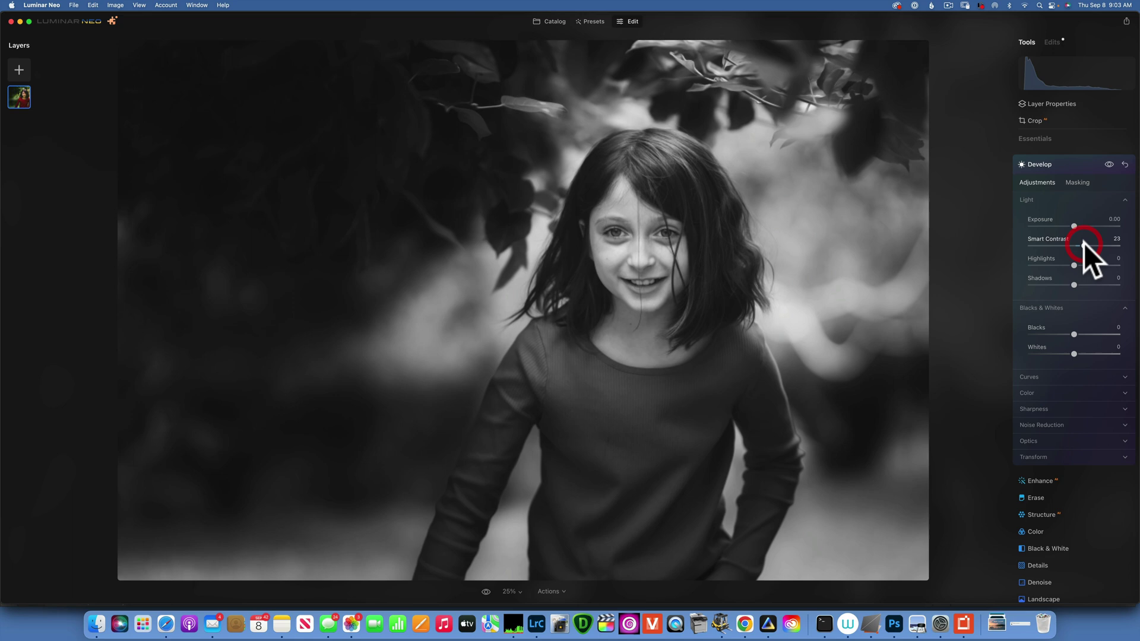
pyautogui.moveTo(1084, 243); pyautogui.dragTo(1084, 244)
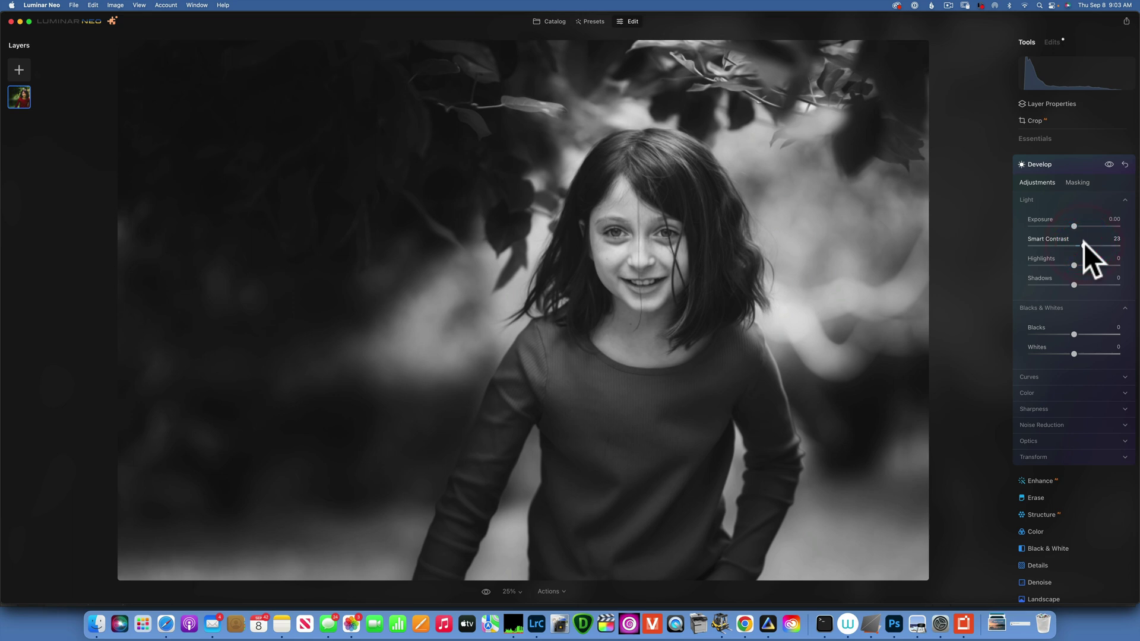
pyautogui.click(1073, 333)
pyautogui.moveTo(1079, 354)
pyautogui.mouseDown()
pyautogui.moveTo(1098, 355)
pyautogui.moveTo(1081, 348)
pyautogui.mouseUp()
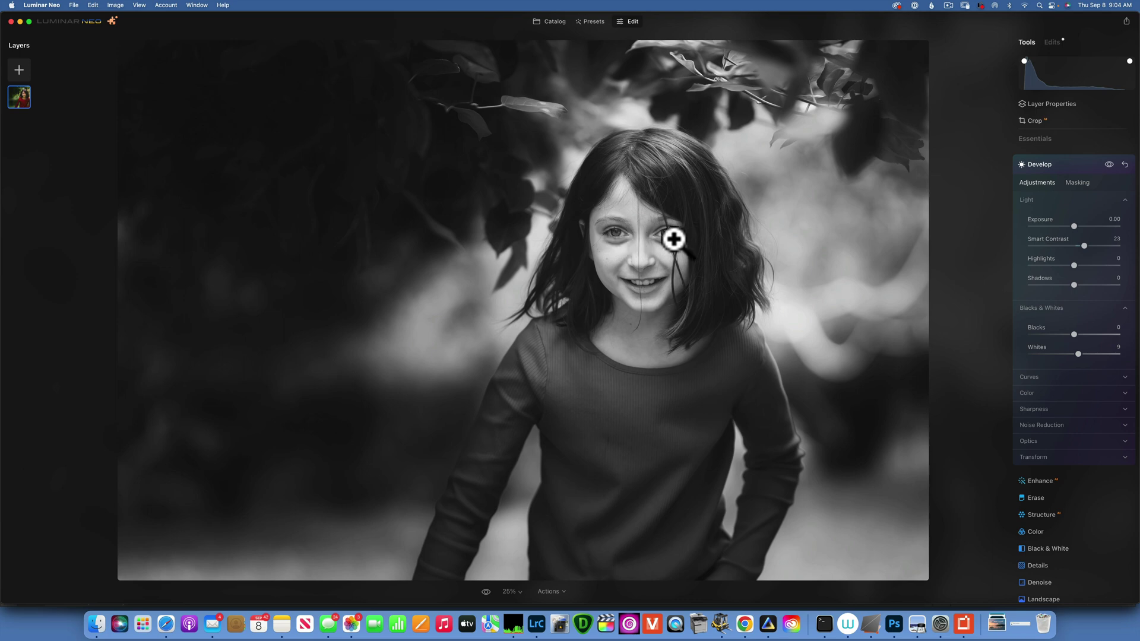
# Step: Check the eye detail up close, then darken the Blacks and ease them back toward zero
pyautogui.click(613, 233)
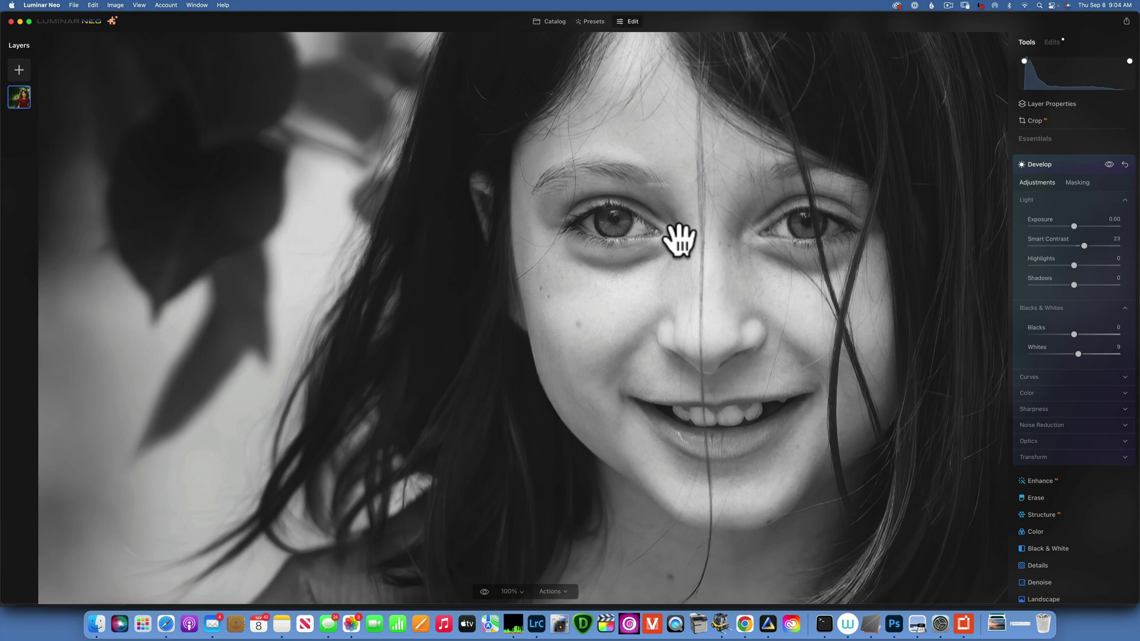
pyautogui.click(657, 255)
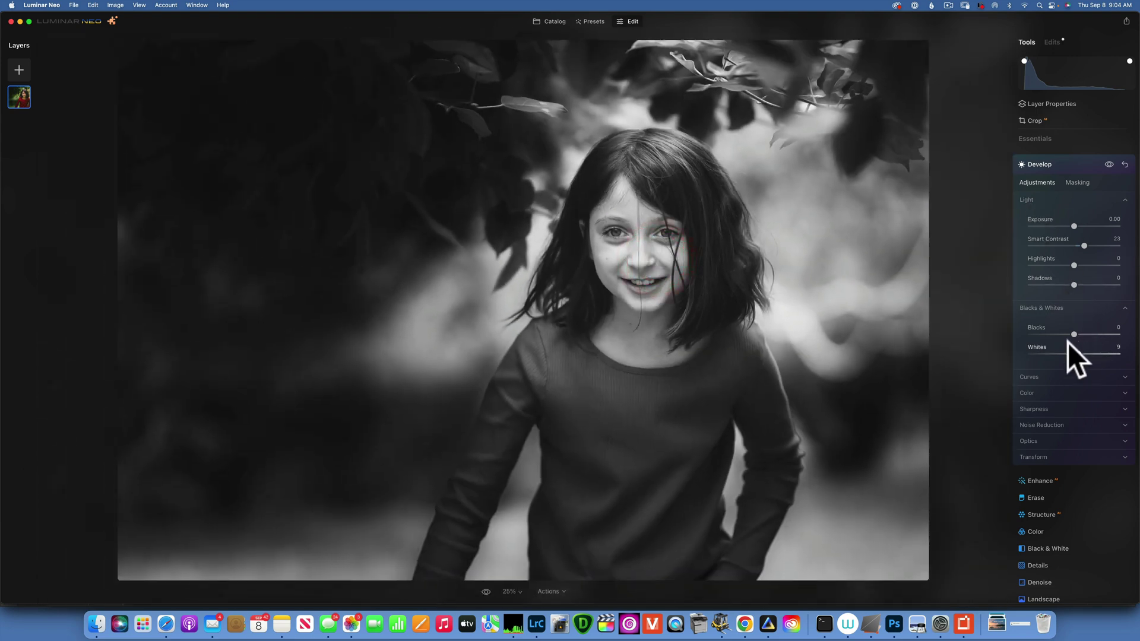
pyautogui.moveTo(1073, 333)
pyautogui.mouseDown()
pyautogui.moveTo(1028, 327)
pyautogui.moveTo(1064, 329)
pyautogui.mouseUp()
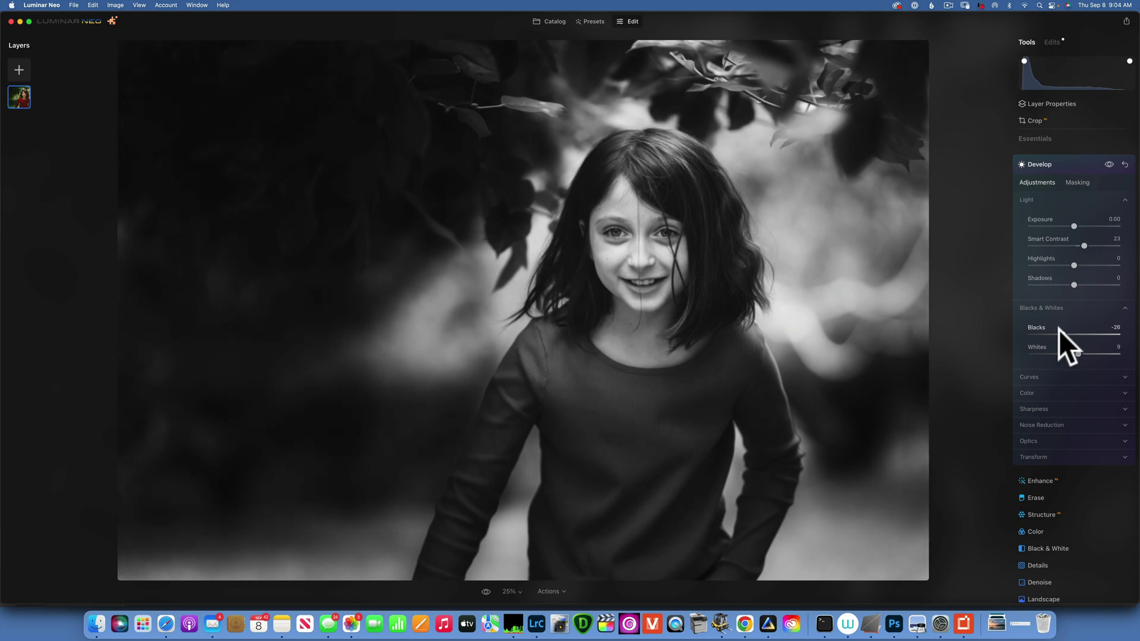
pyautogui.moveTo(1059, 329)
pyautogui.mouseDown()
pyautogui.moveTo(1082, 336)
pyautogui.moveTo(1068, 334)
pyautogui.mouseUp()
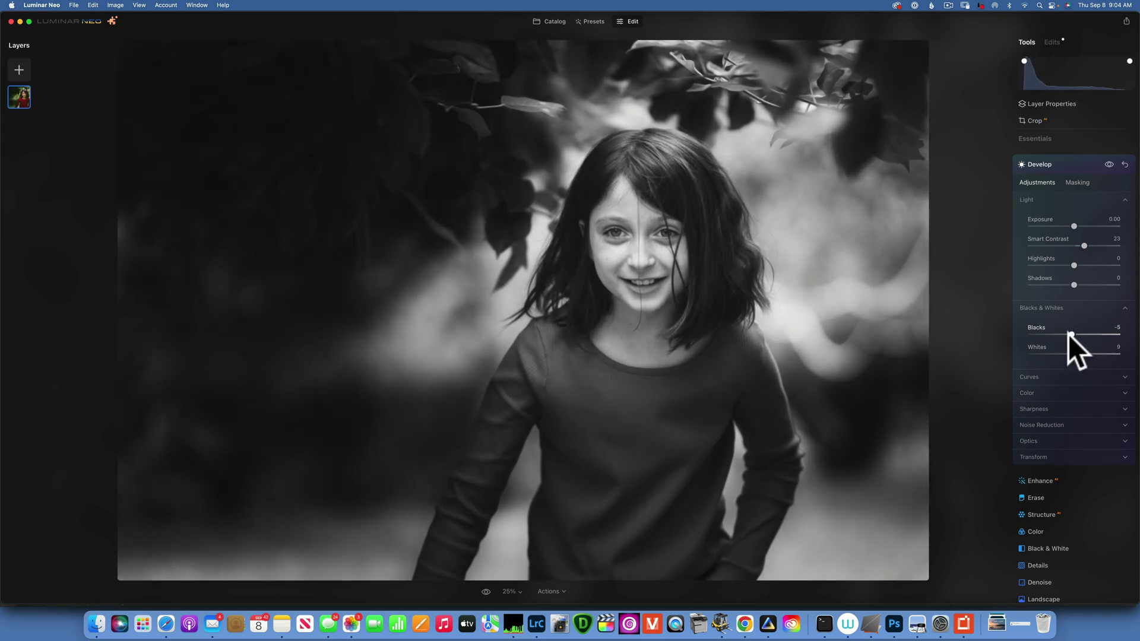
pyautogui.click(1042, 163)
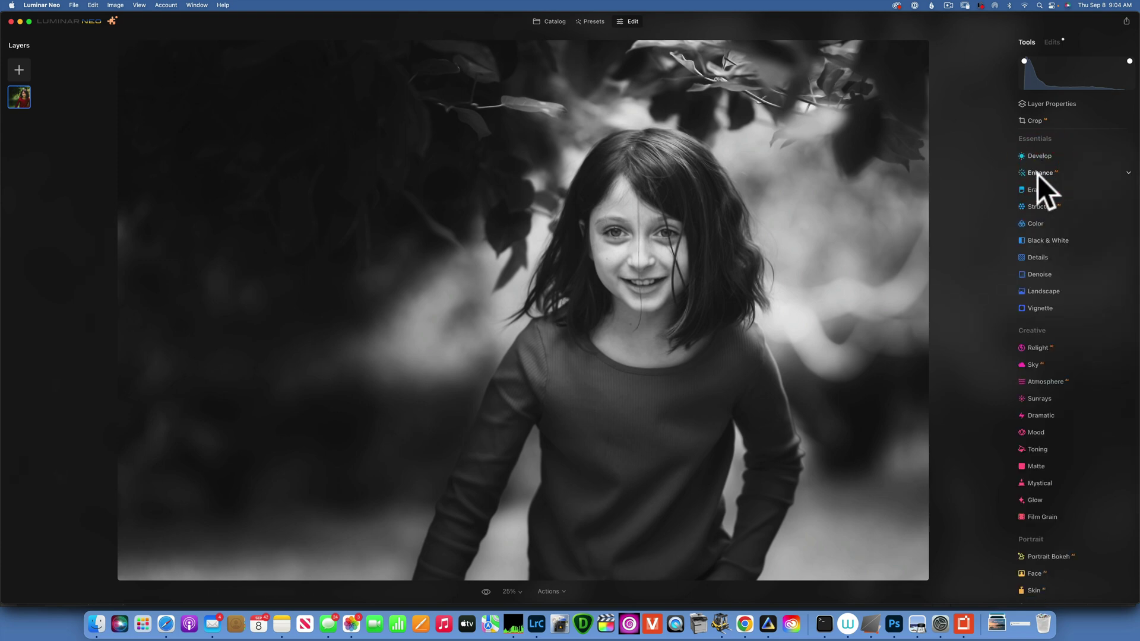
# Step: Set the Enhance tool's Accent to 46
pyautogui.click(1038, 174)
pyautogui.moveTo(1031, 225); pyautogui.dragTo(1088, 226)
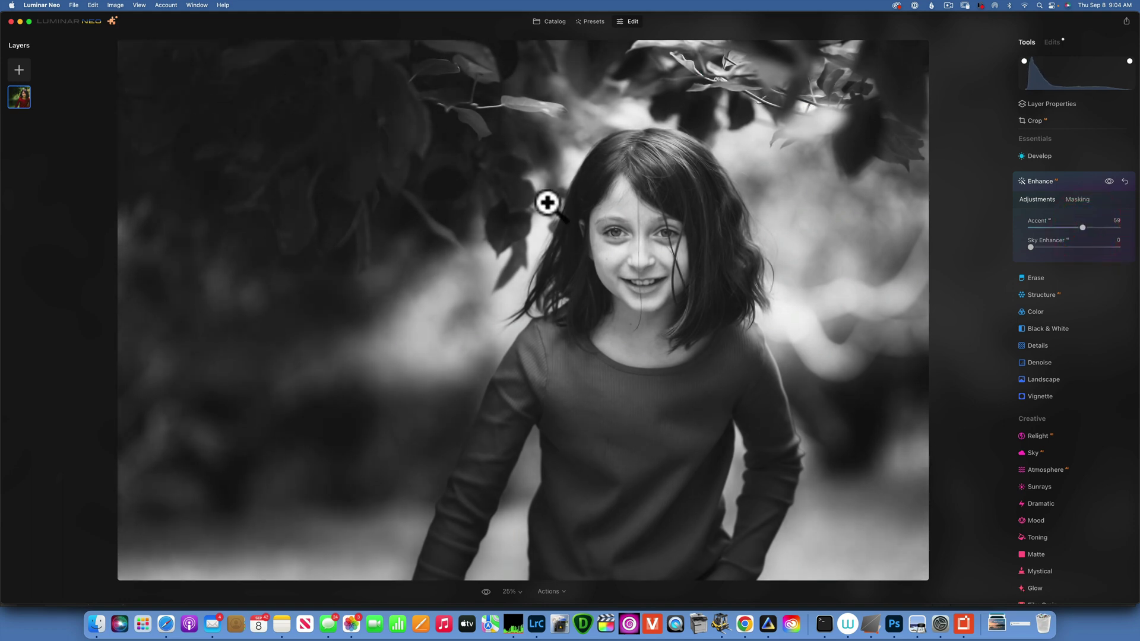
pyautogui.moveTo(1082, 226); pyautogui.dragTo(1084, 226)
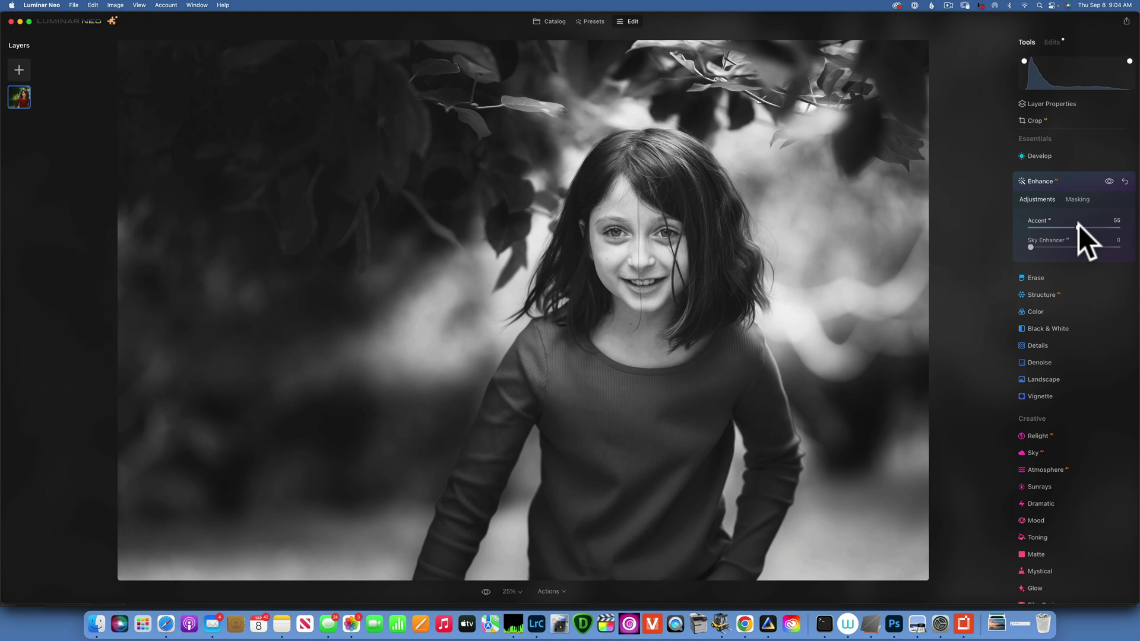
pyautogui.moveTo(1078, 224); pyautogui.dragTo(1070, 222)
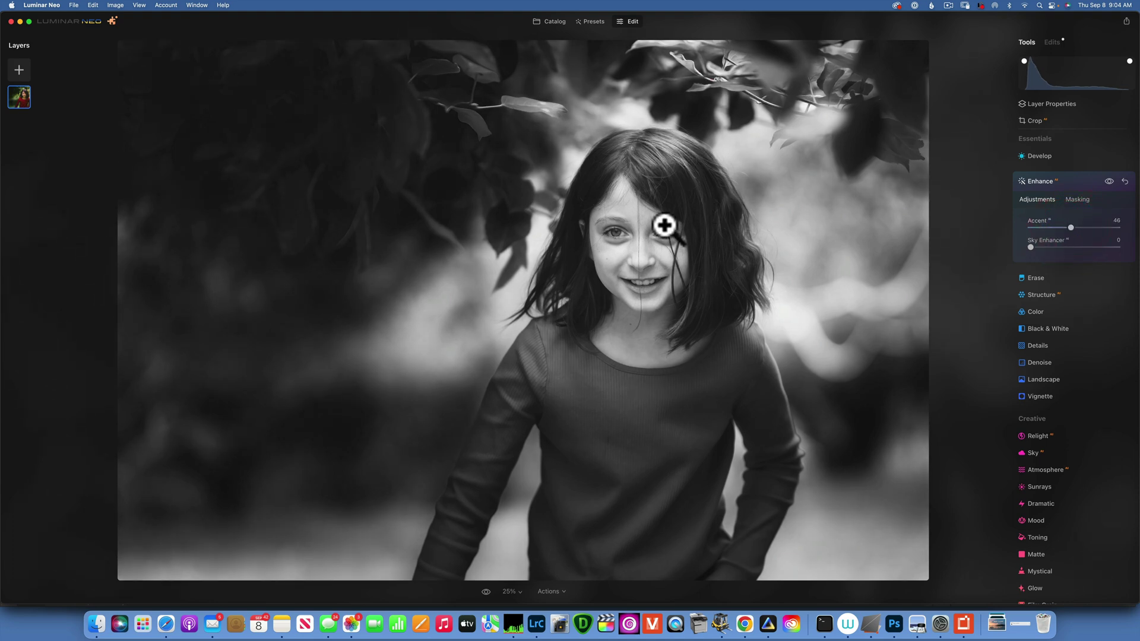
# Step: Inspect the girl's eye at 100% zoom, then fit the whole photo to the window
pyautogui.click(615, 242)
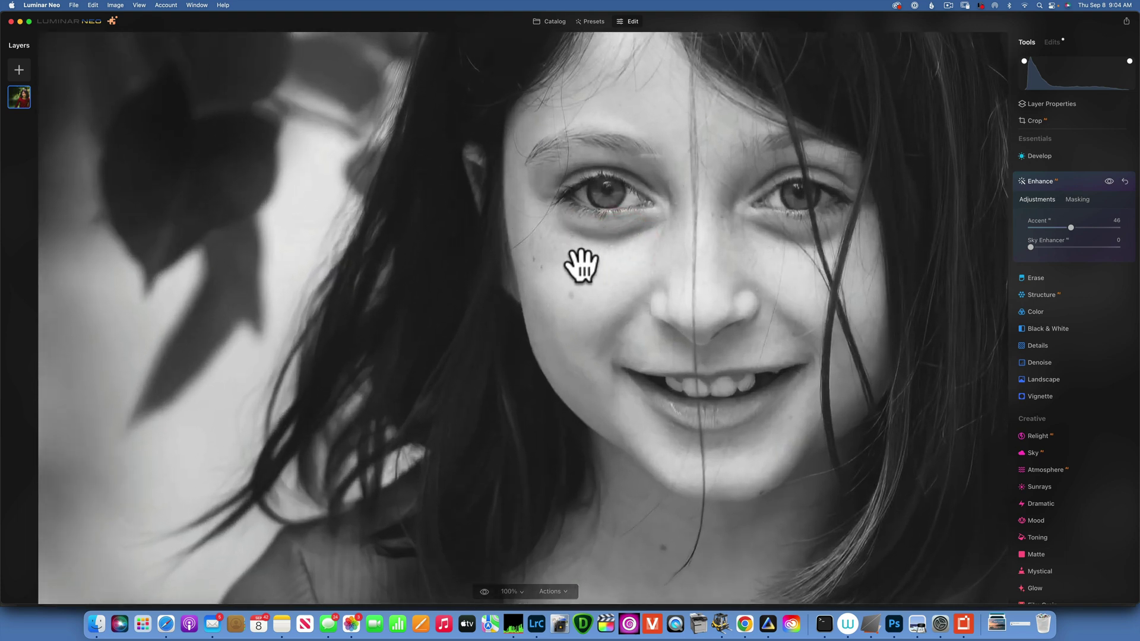
pyautogui.click(1044, 179)
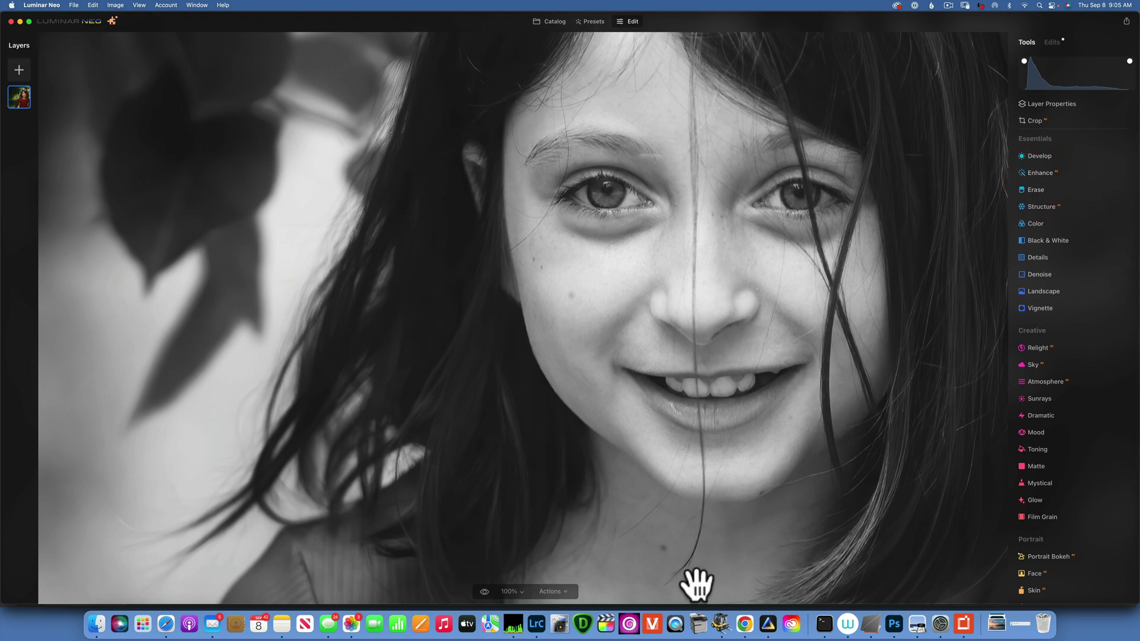
pyautogui.click(520, 592)
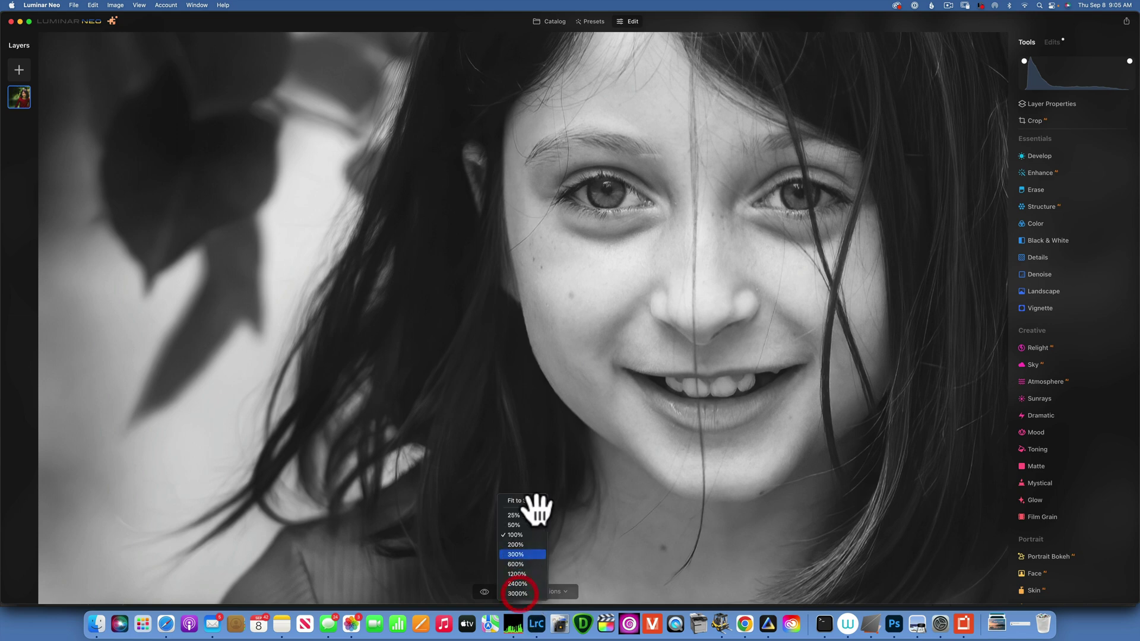
pyautogui.click(530, 501)
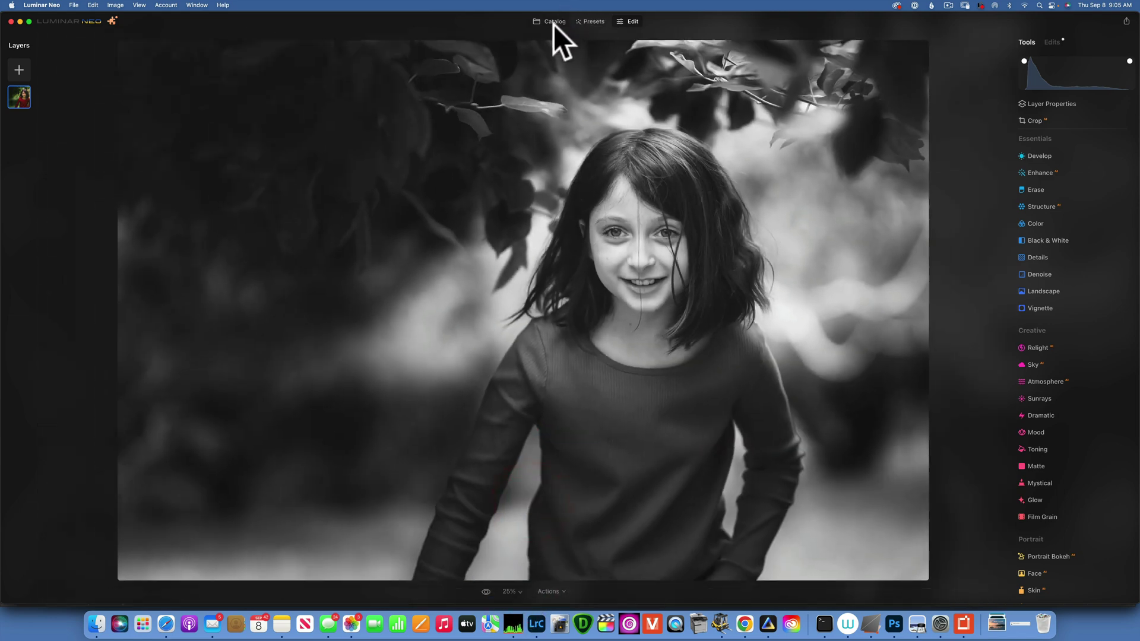
# Step: Copy the adjustments from the black-and-white portrait's thumbnail in the Catalog
pyautogui.click(551, 20)
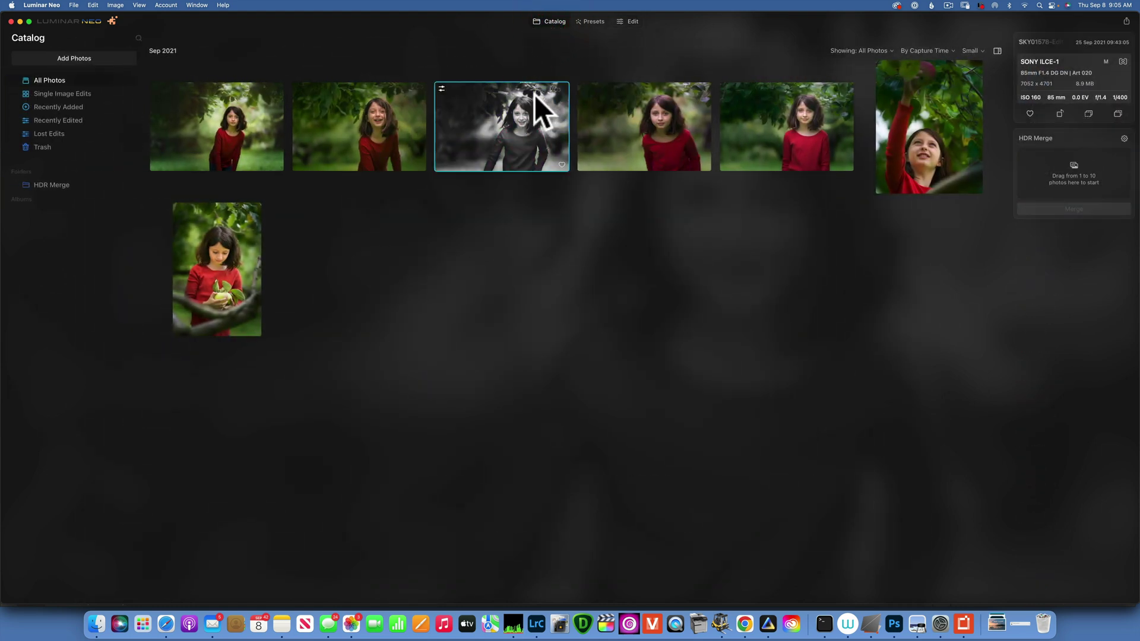
pyautogui.rightClick(506, 123)
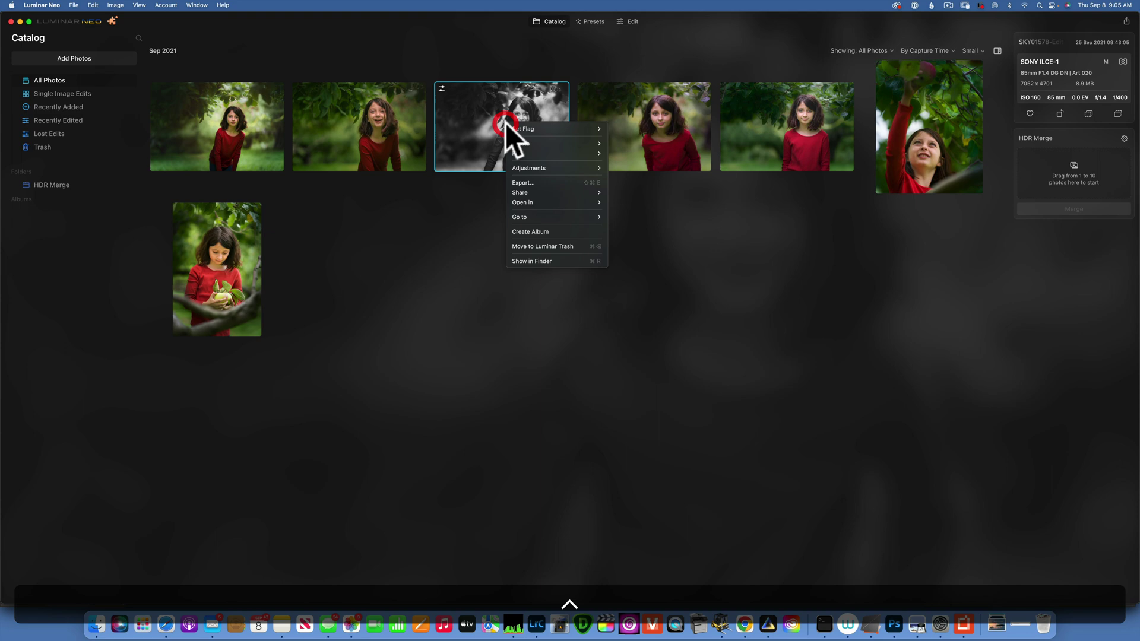
pyautogui.moveTo(561, 168)
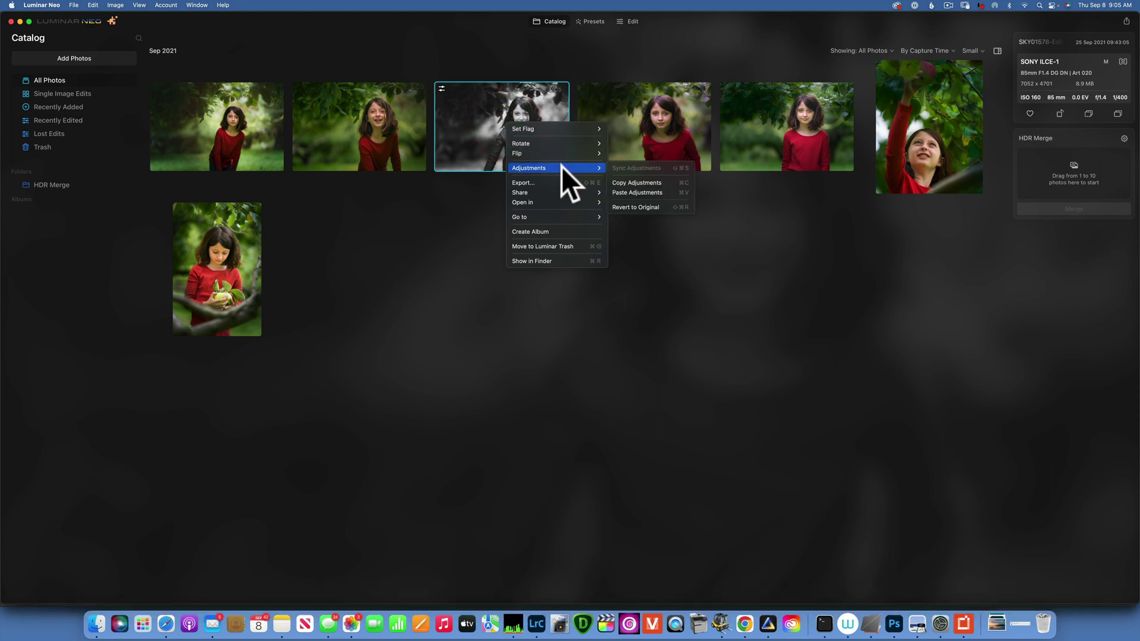
pyautogui.click(658, 183)
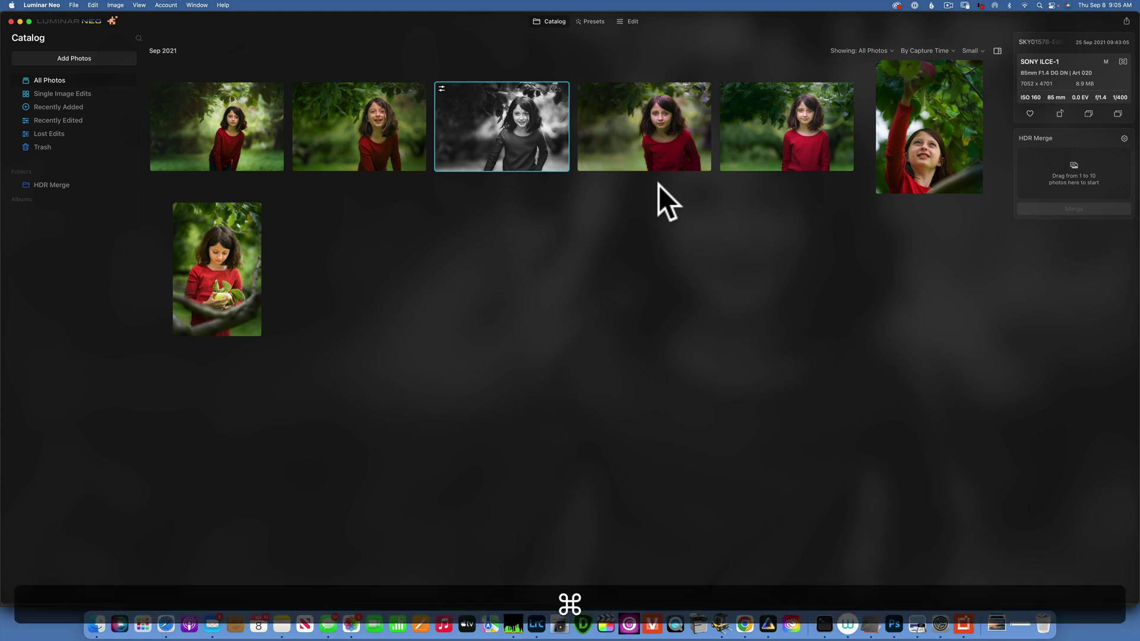
# Step: Select all seven photos and paste the copied adjustments onto them
pyautogui.press('super+a')
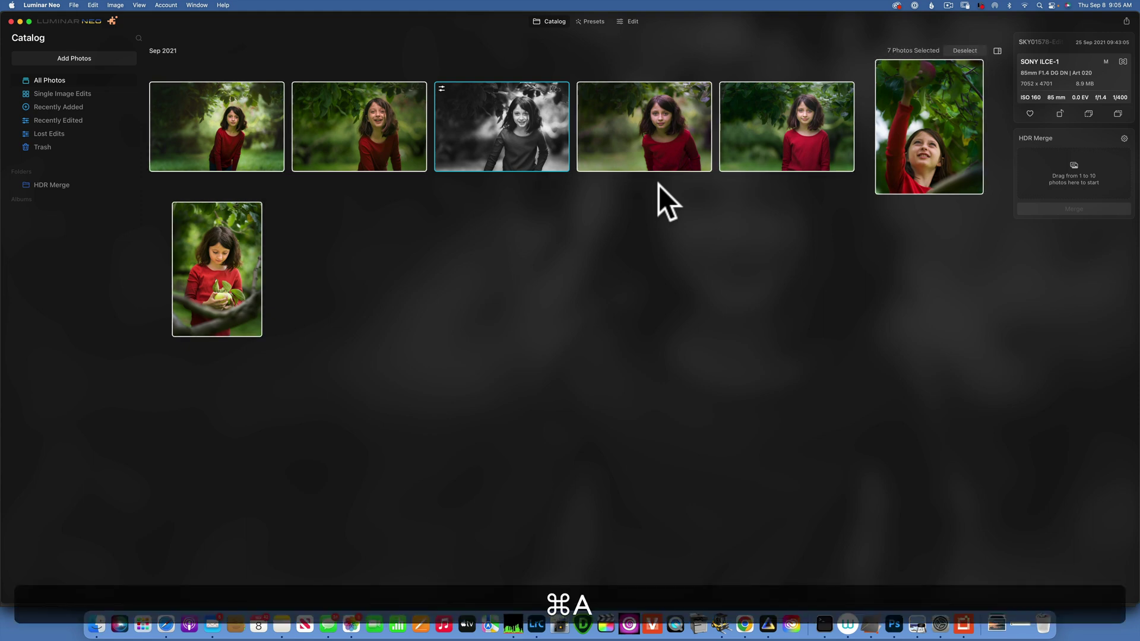
pyautogui.keyDown('ctrl'); pyautogui.click(636, 123); pyautogui.keyUp('ctrl')
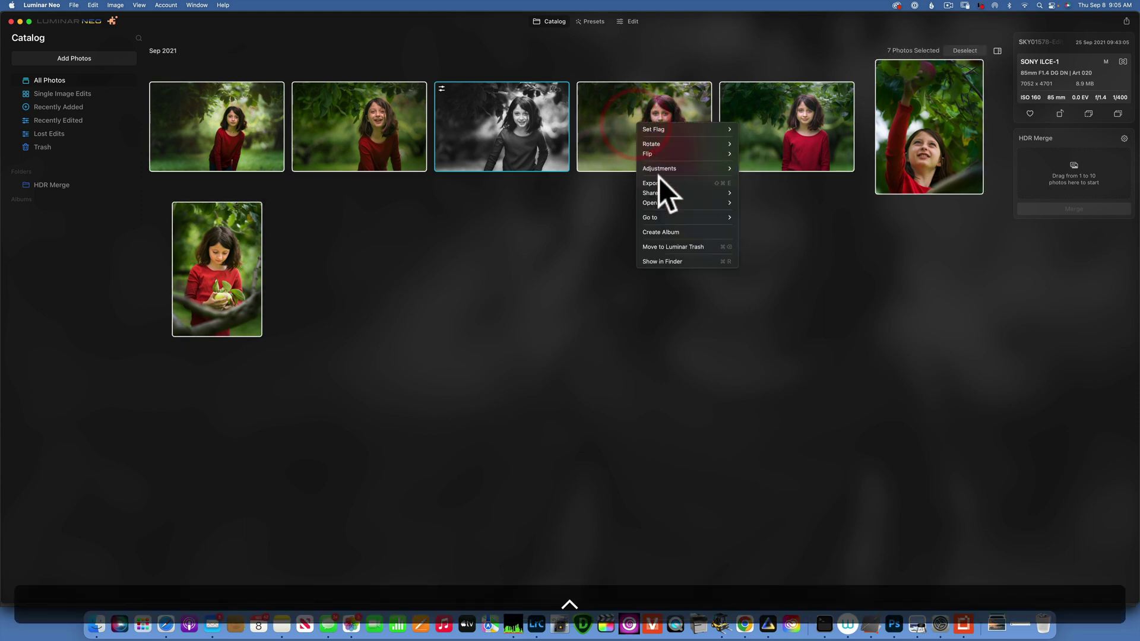
pyautogui.moveTo(661, 169)
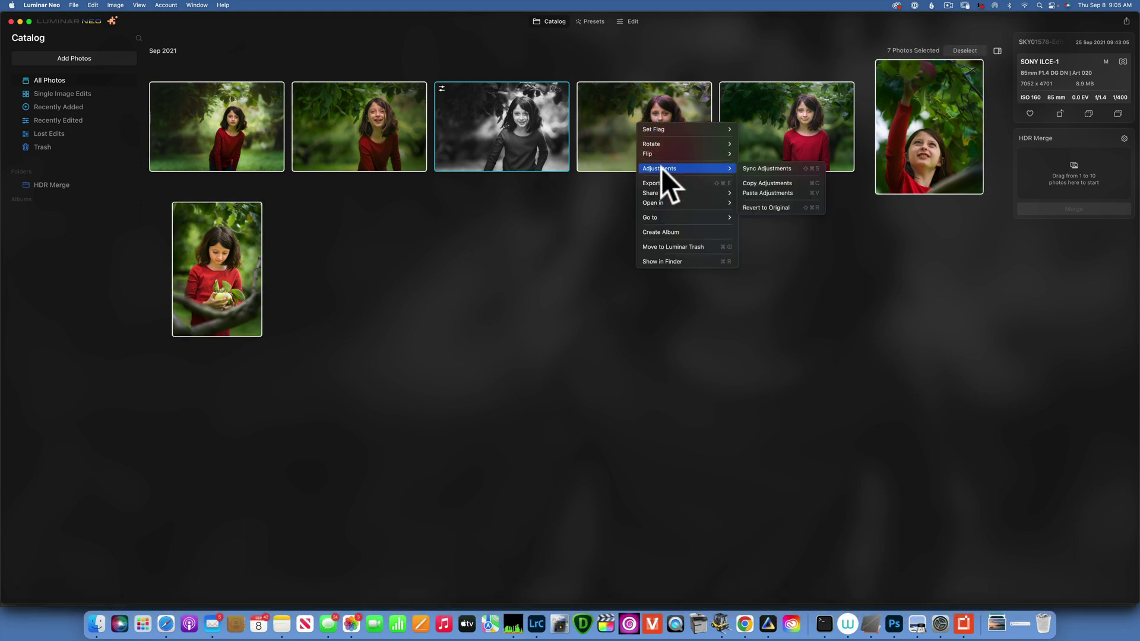
pyautogui.click(768, 194)
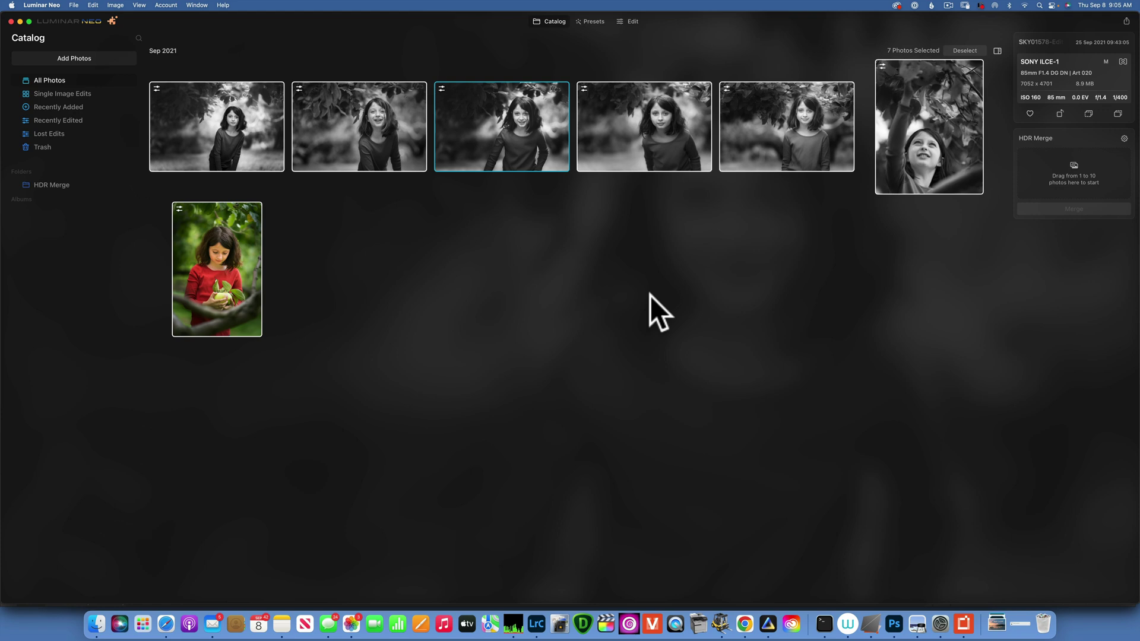
# Step: Open the first photo in Edit and toggle the clipping warning with J
pyautogui.doubleClick(244, 124)
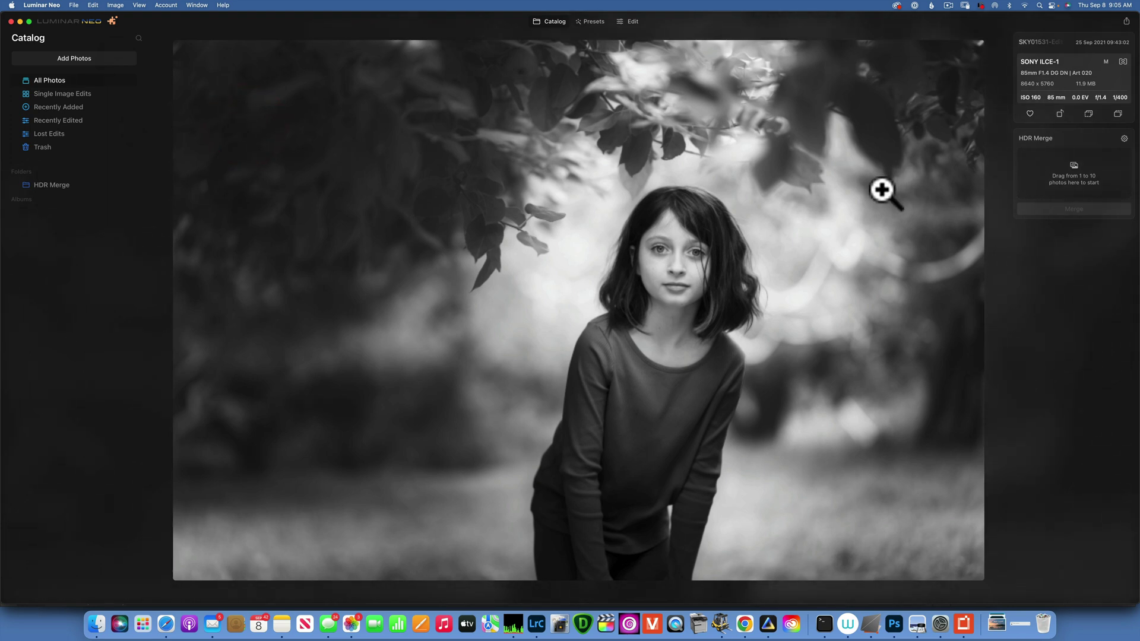
pyautogui.click(634, 21)
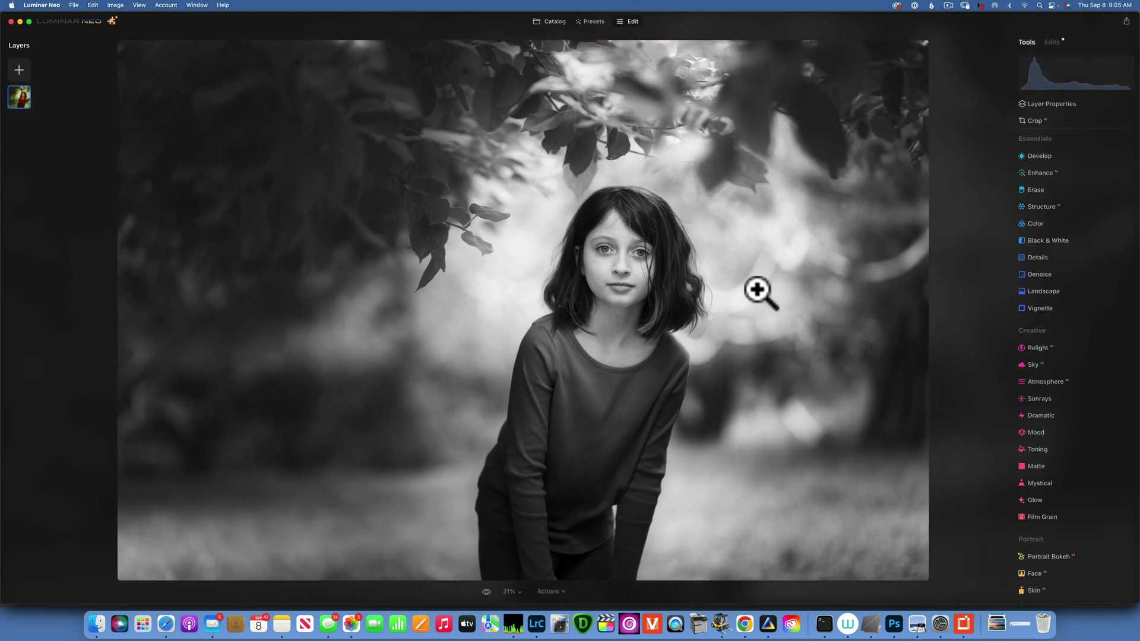
pyautogui.press('j')
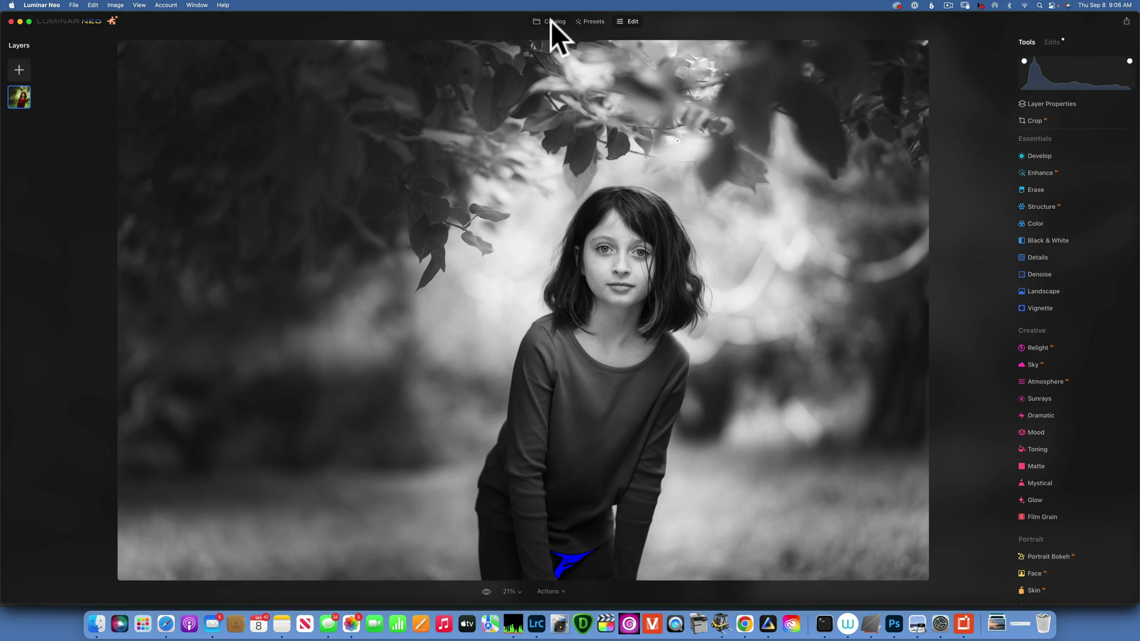
pyautogui.press('Right')
# Step: From the catalog grid, view the second, third and fourth photos full size
pyautogui.click(551, 21)
pyautogui.doubleClick(408, 121)
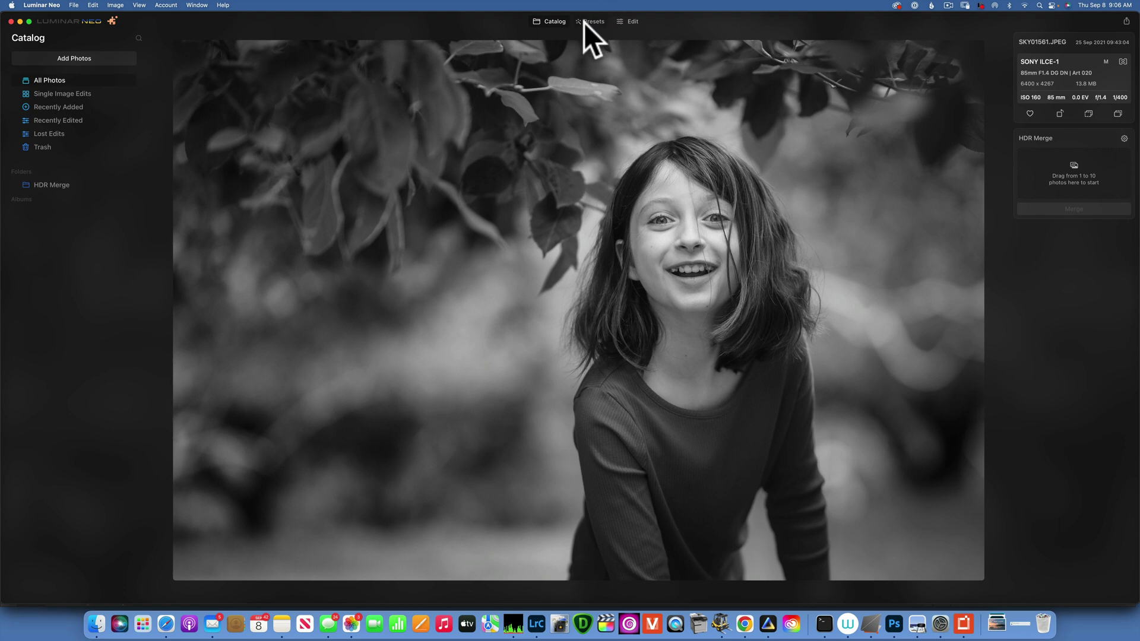
pyautogui.click(550, 22)
pyautogui.doubleClick(531, 102)
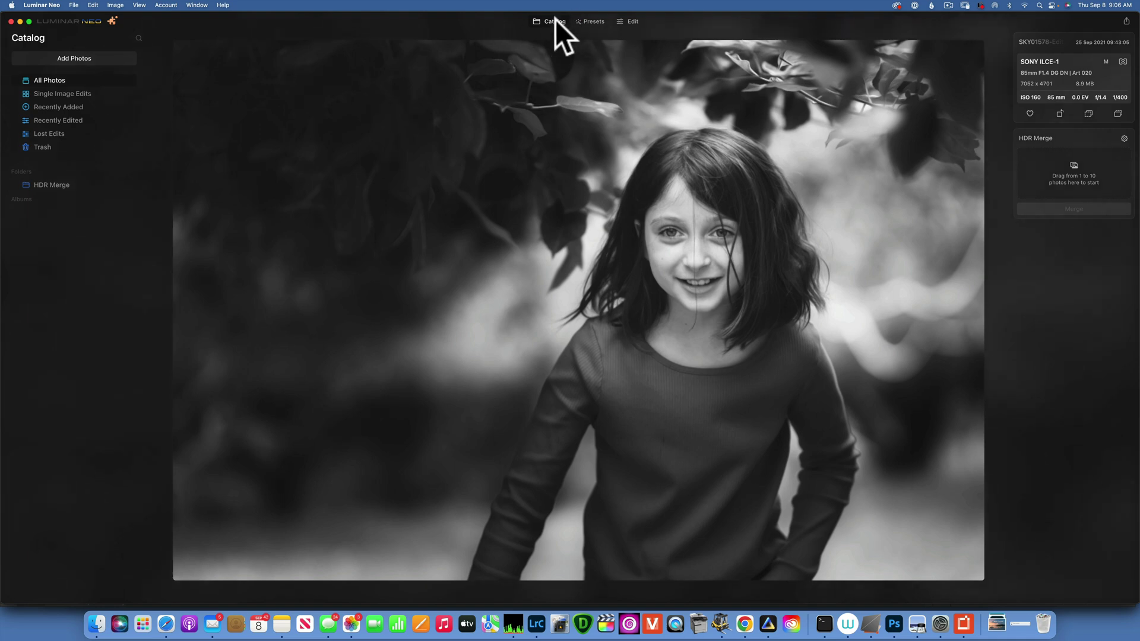
pyautogui.click(556, 21)
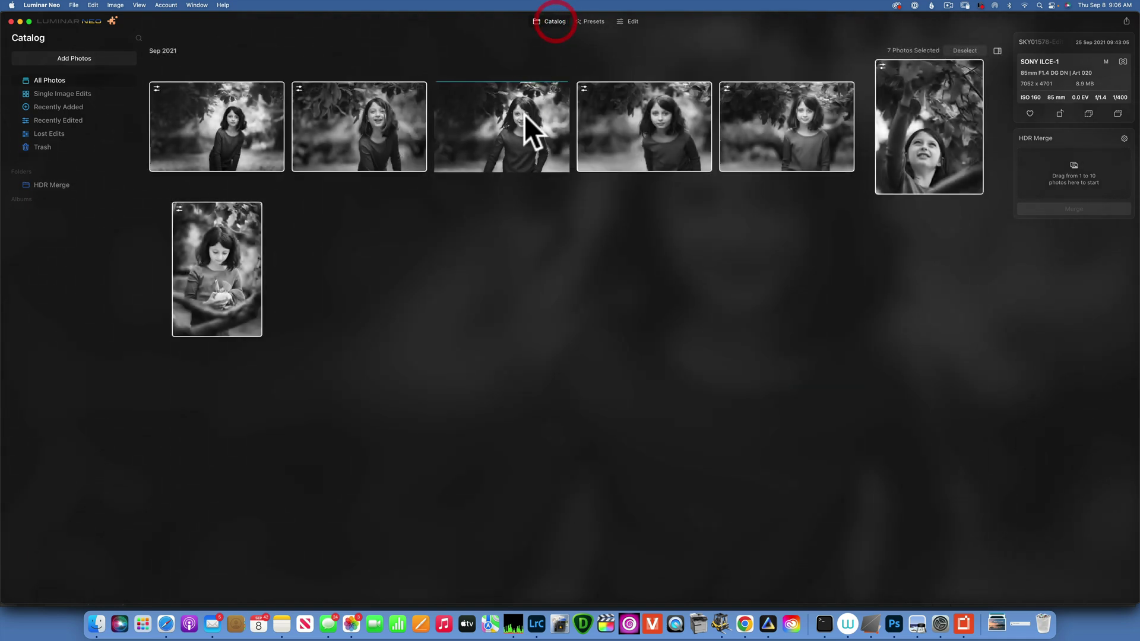
pyautogui.doubleClick(655, 115)
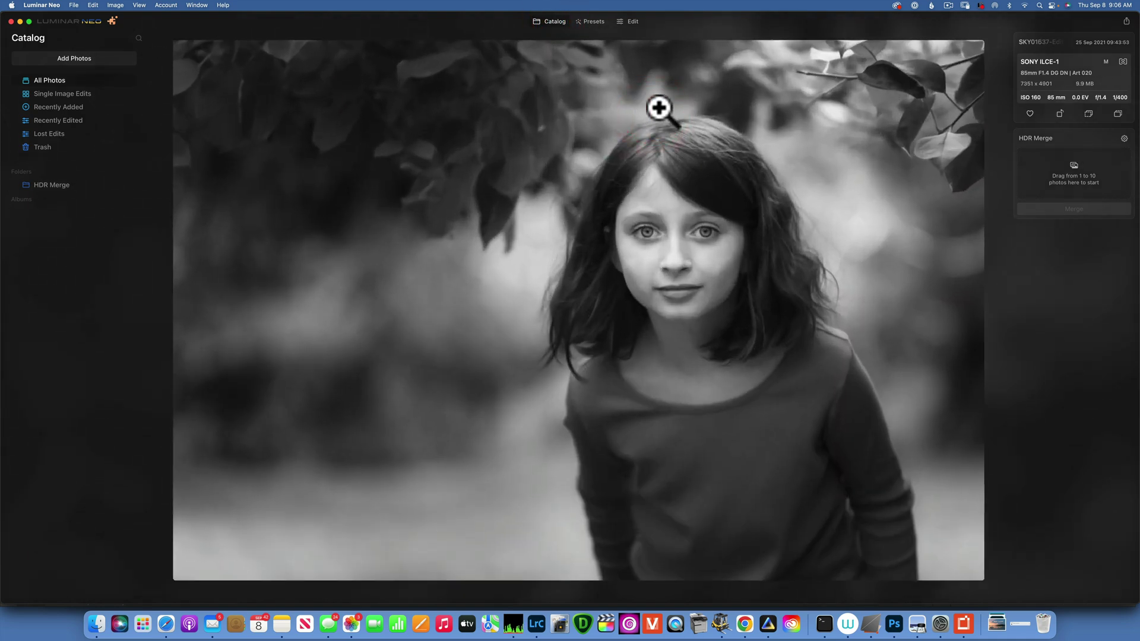
pyautogui.click(555, 22)
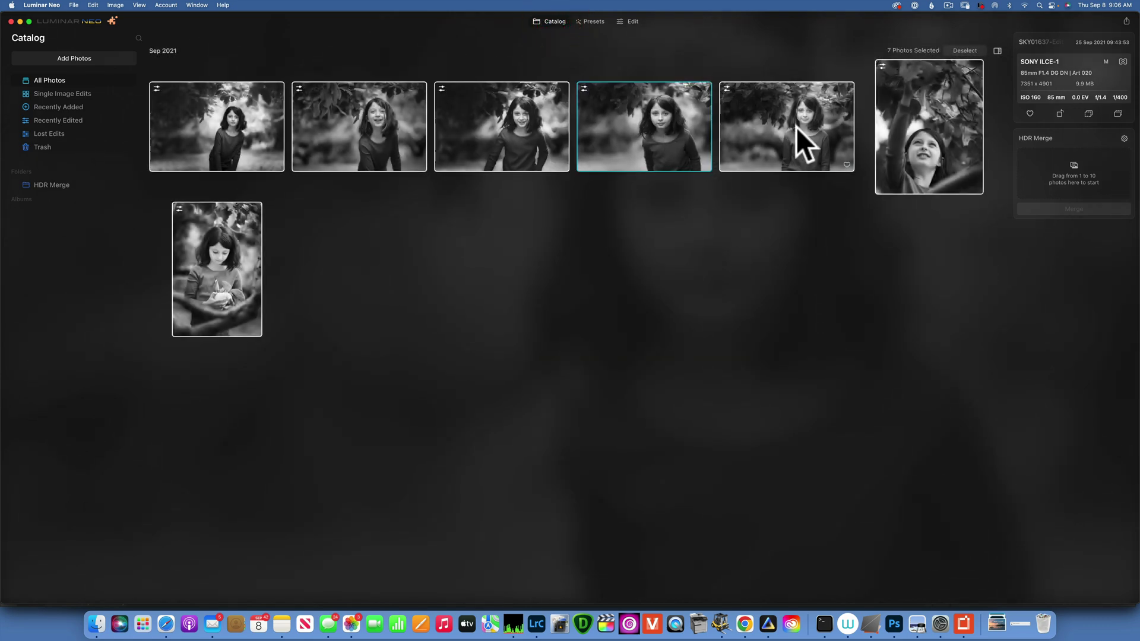
# Step: View the fifth, sixth and seventh photos full size, ending back on the grid
pyautogui.doubleClick(797, 127)
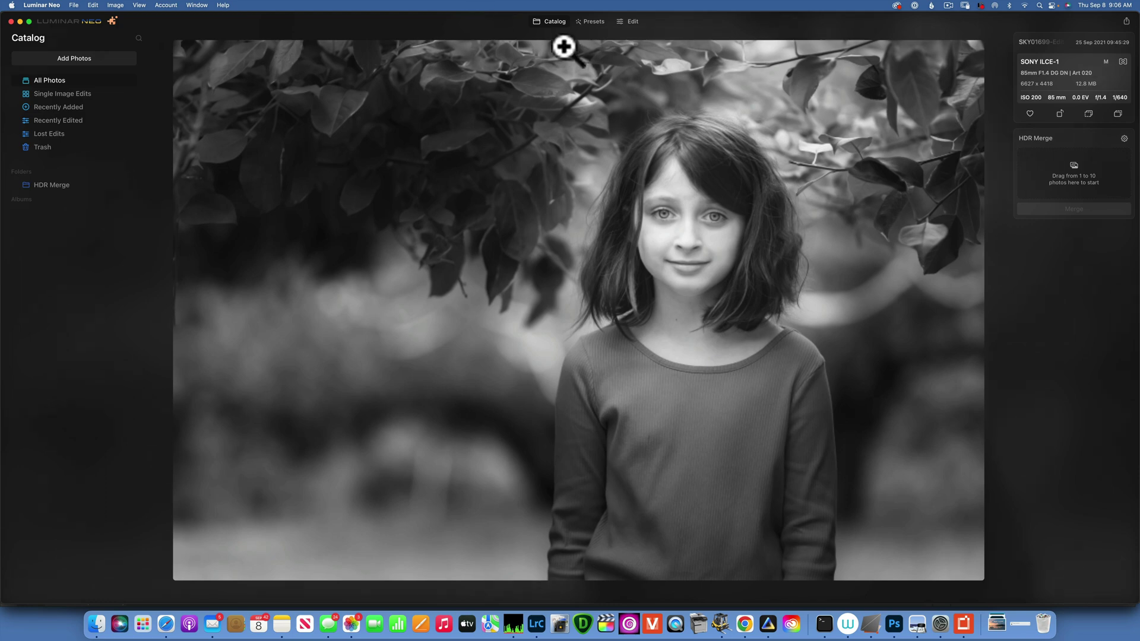
pyautogui.click(555, 20)
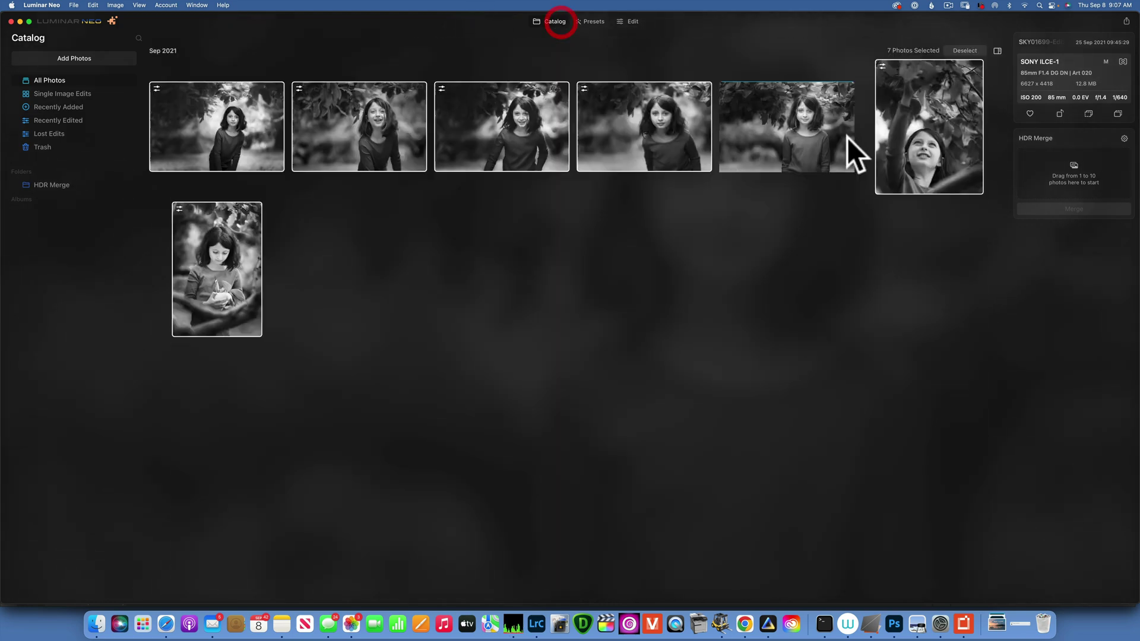
pyautogui.doubleClick(892, 154)
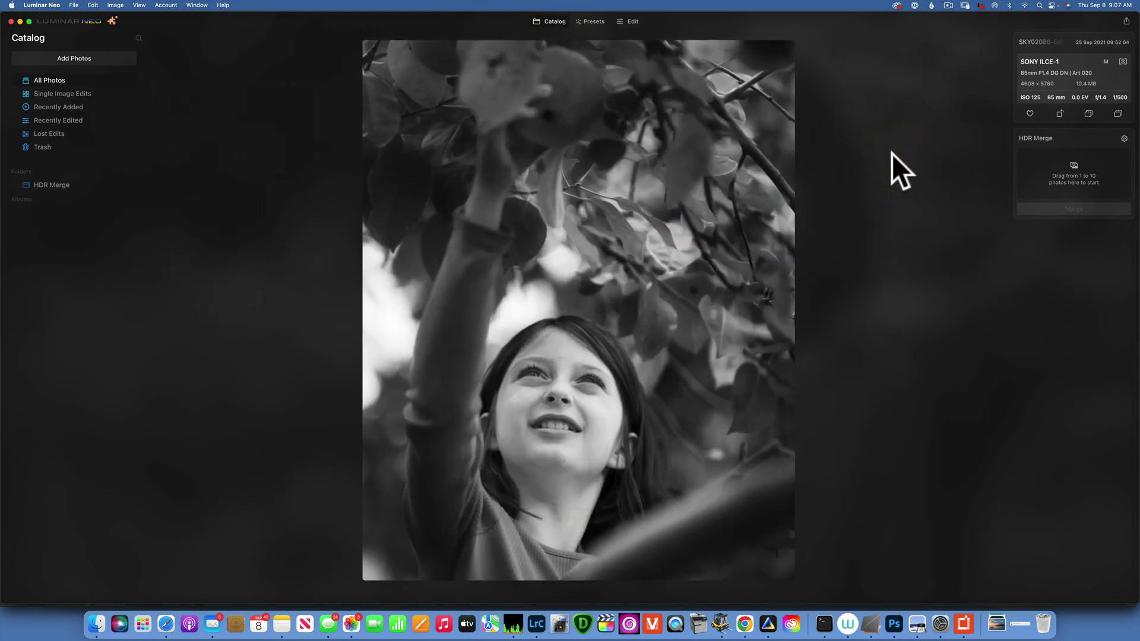
pyautogui.click(555, 22)
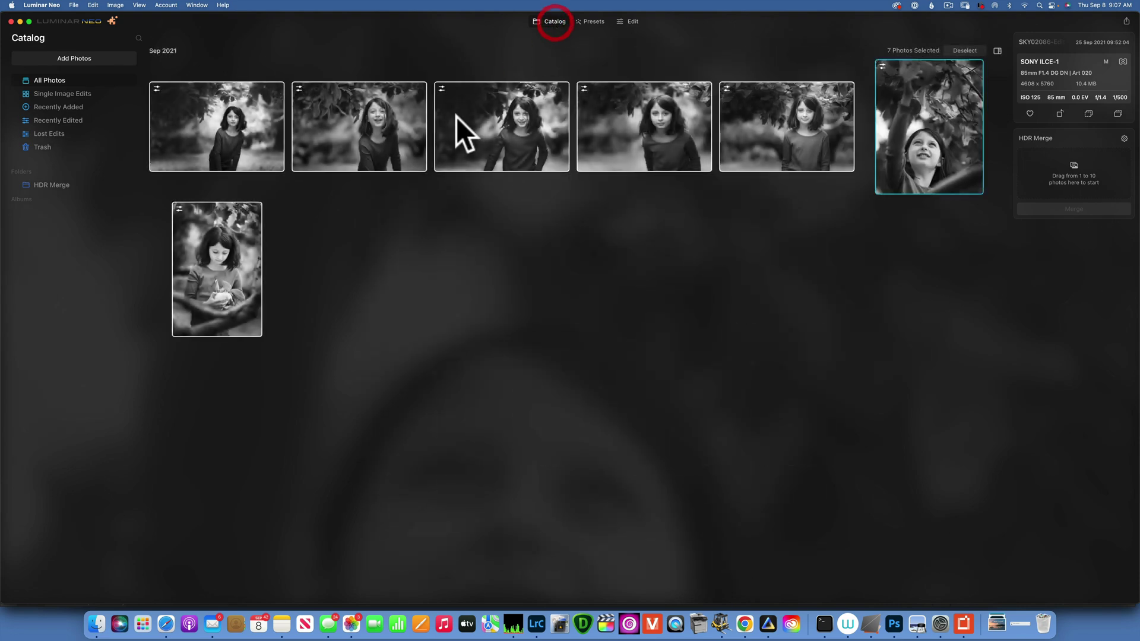
pyautogui.doubleClick(211, 251)
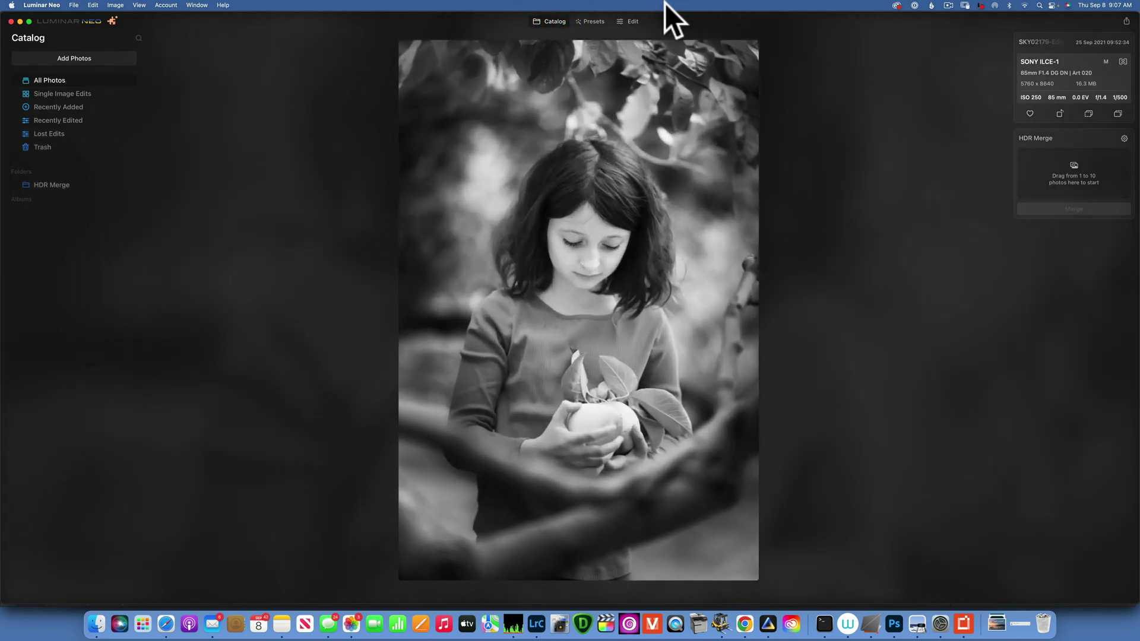
pyautogui.click(555, 20)
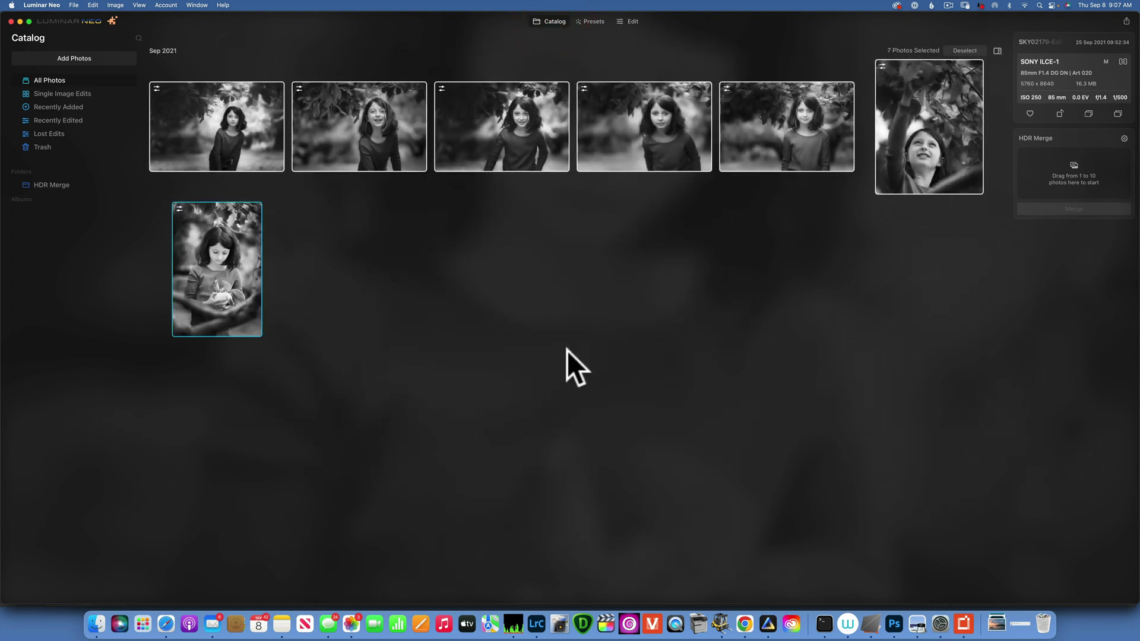